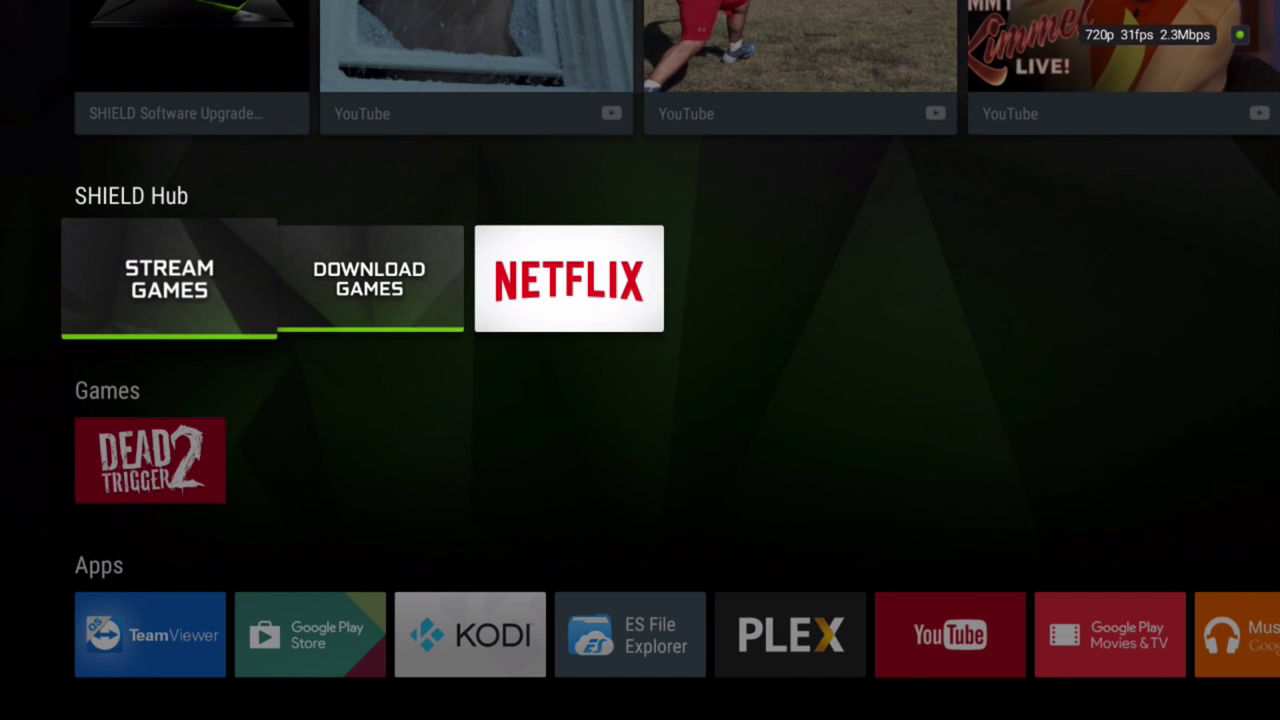
Open the SHIELD's Settings from the gear shortcut below the Apps row
key("Down")
key("Down")
key("Down")
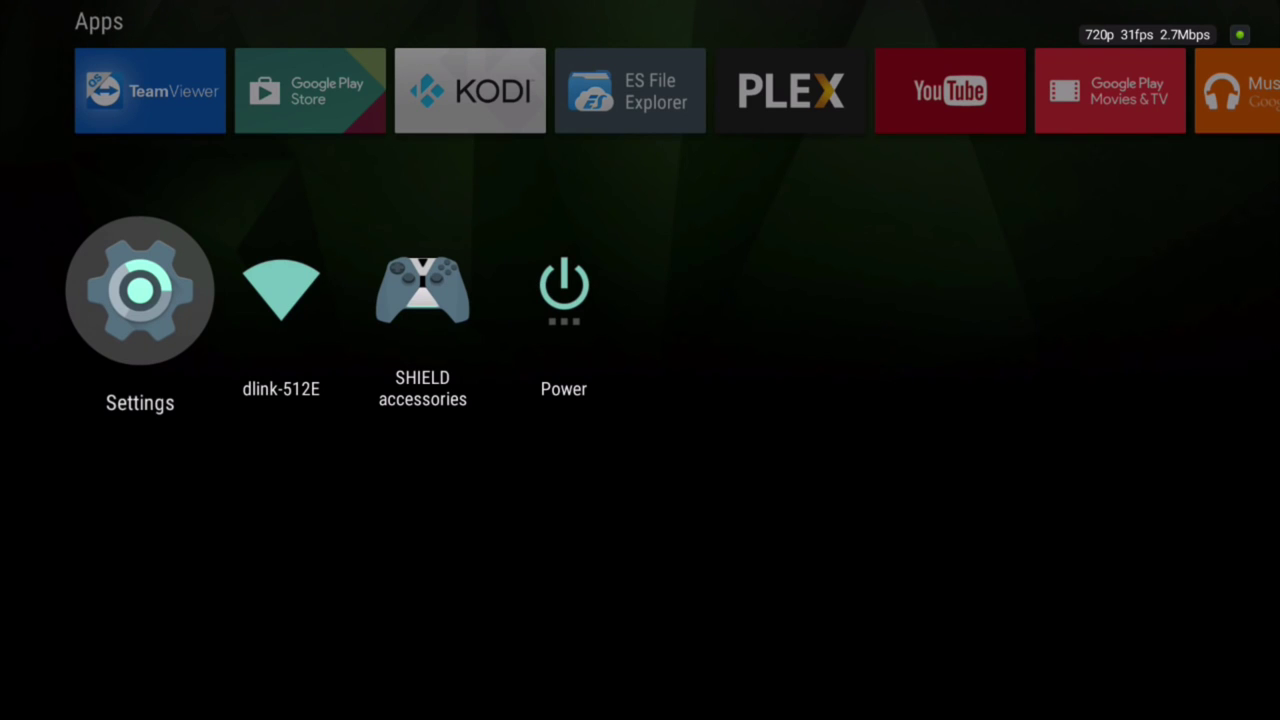
key("Return")
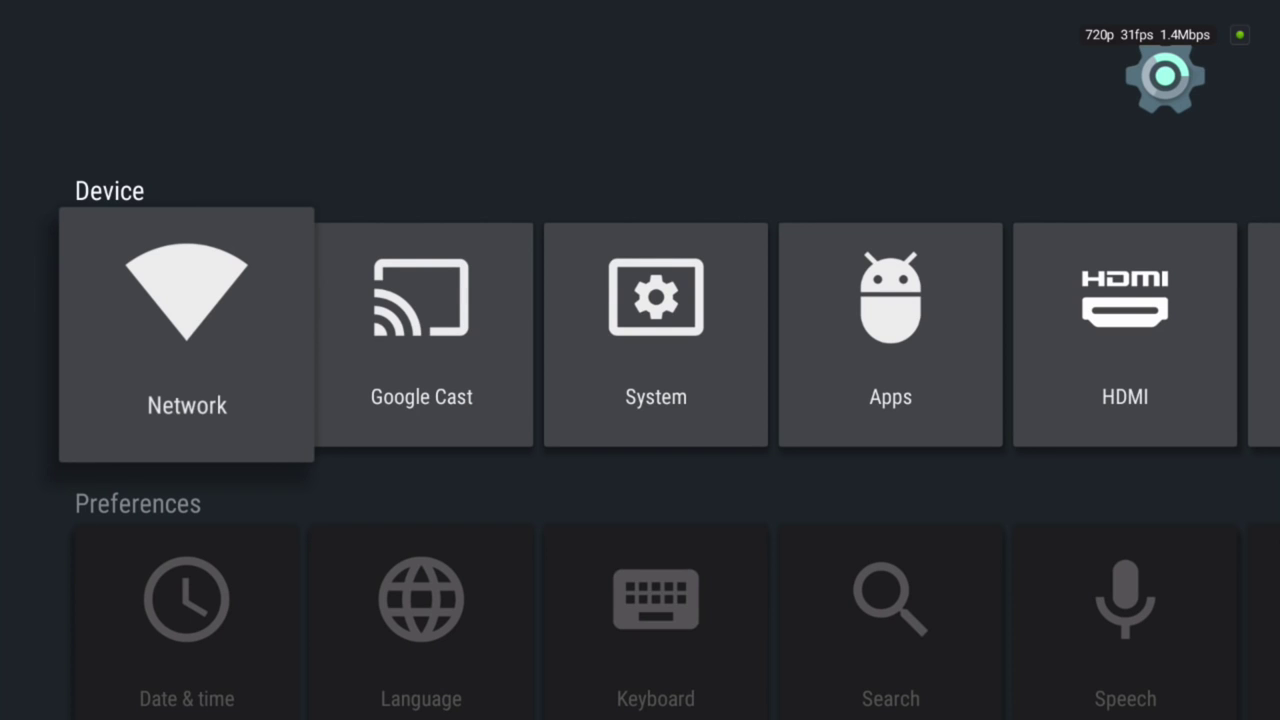
Set Verify apps to Off under Security & restrictions and return to the main Settings grid
key("Right")
key("Right")
key("Right")
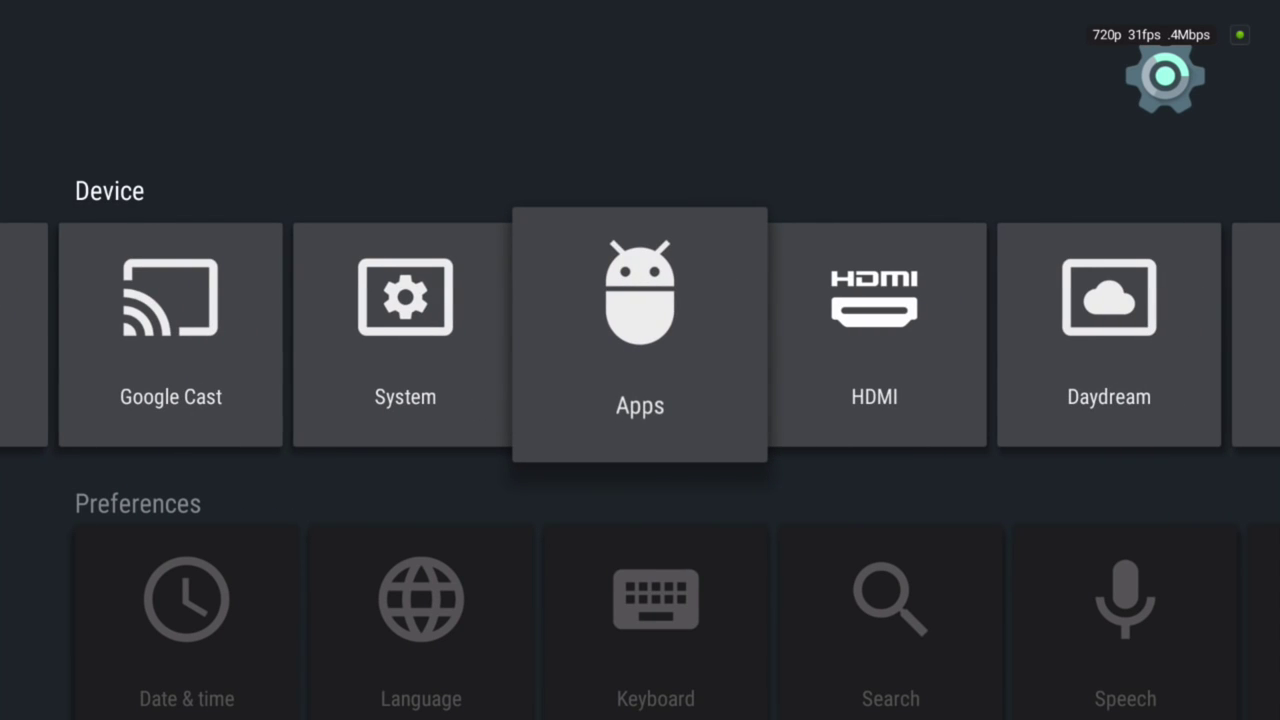
key("Down")
key("Down")
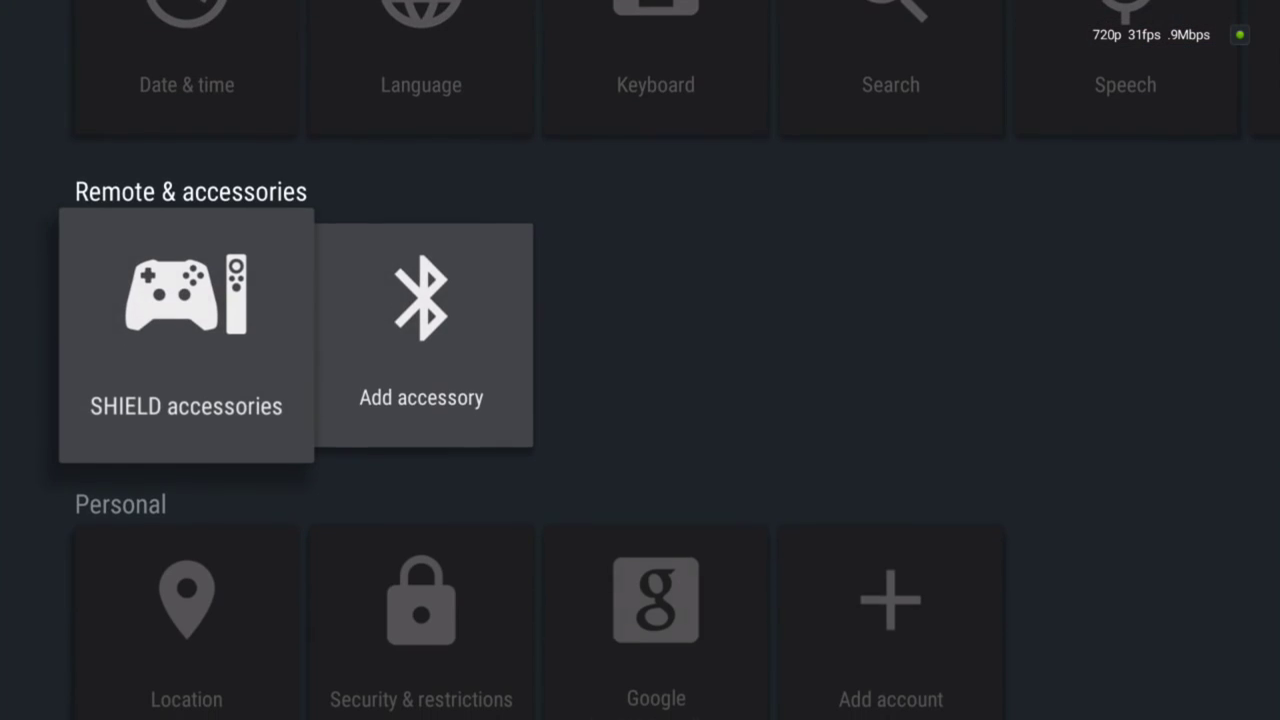
key("Down")
key("Right")
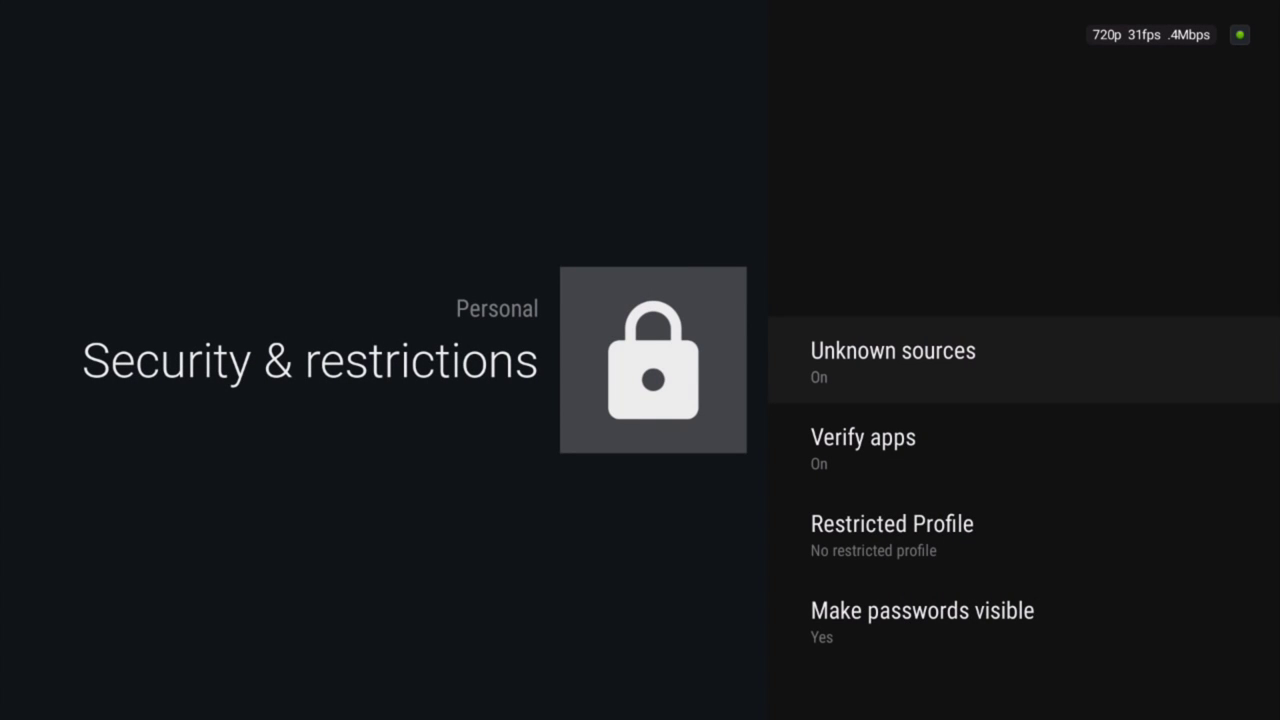
key("Down")
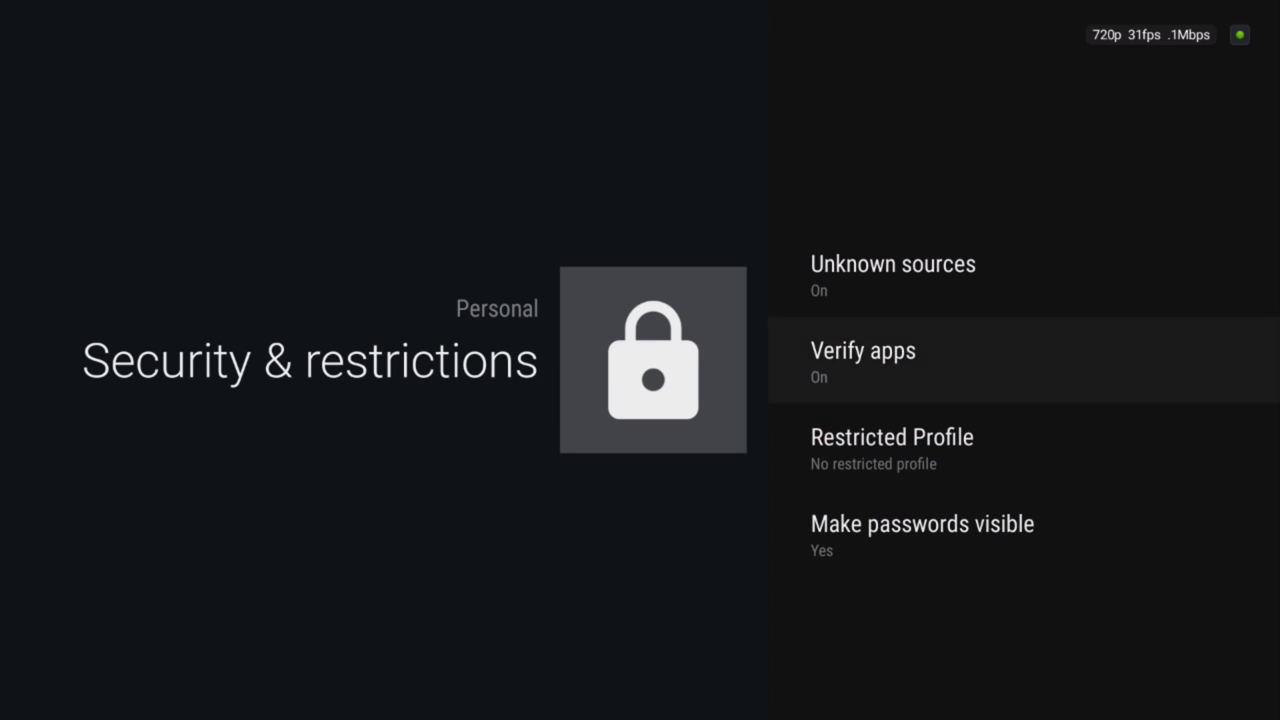
key("Return")
key("Down")
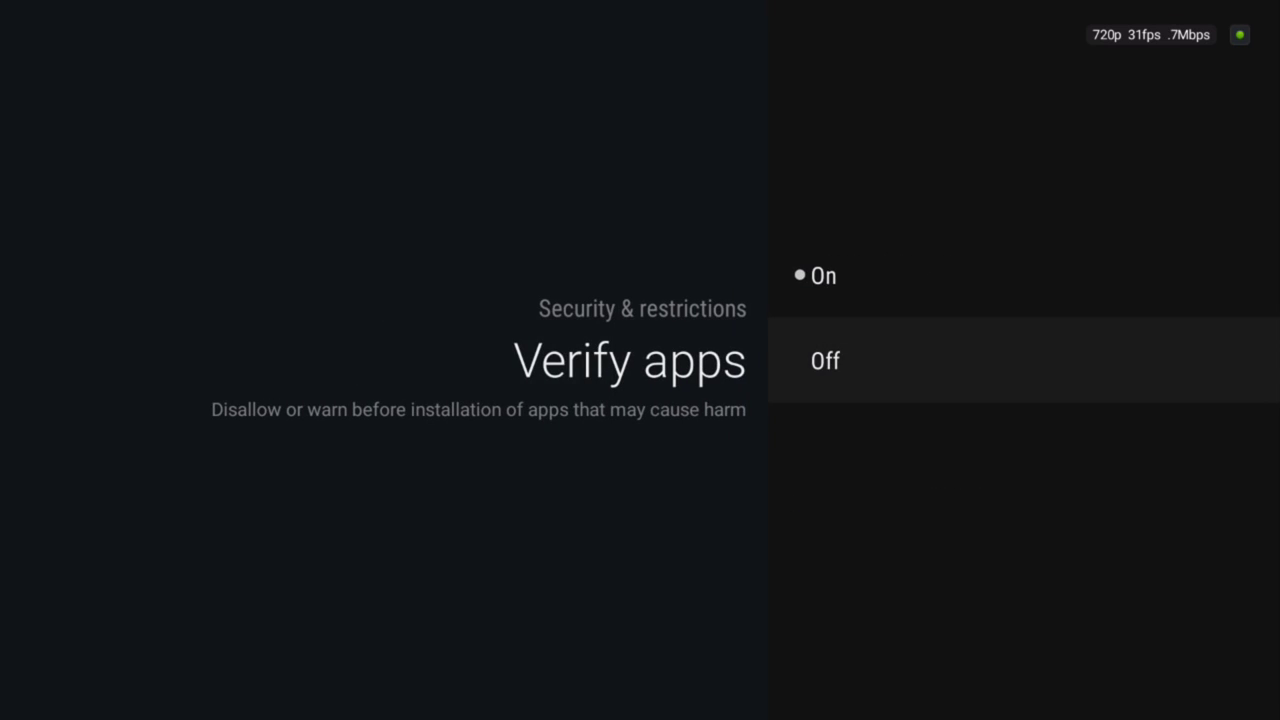
key("Return")
key("Return")
key("Escape")
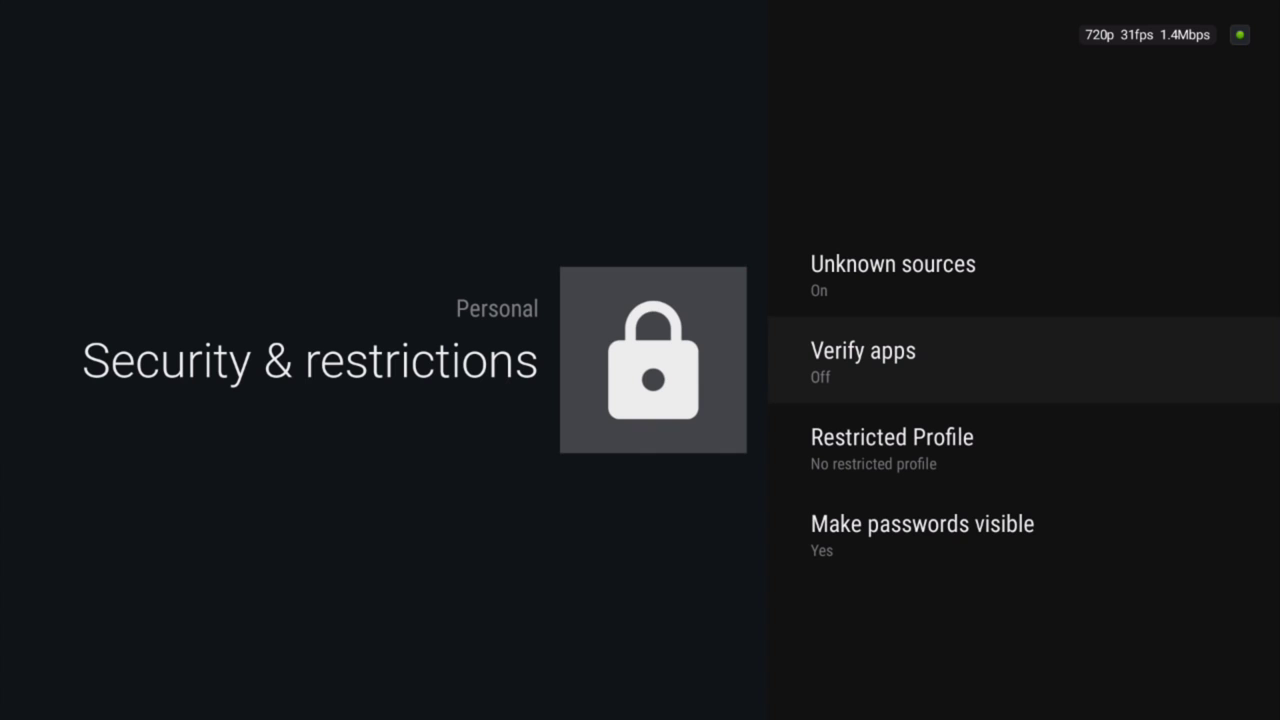
key("Escape")
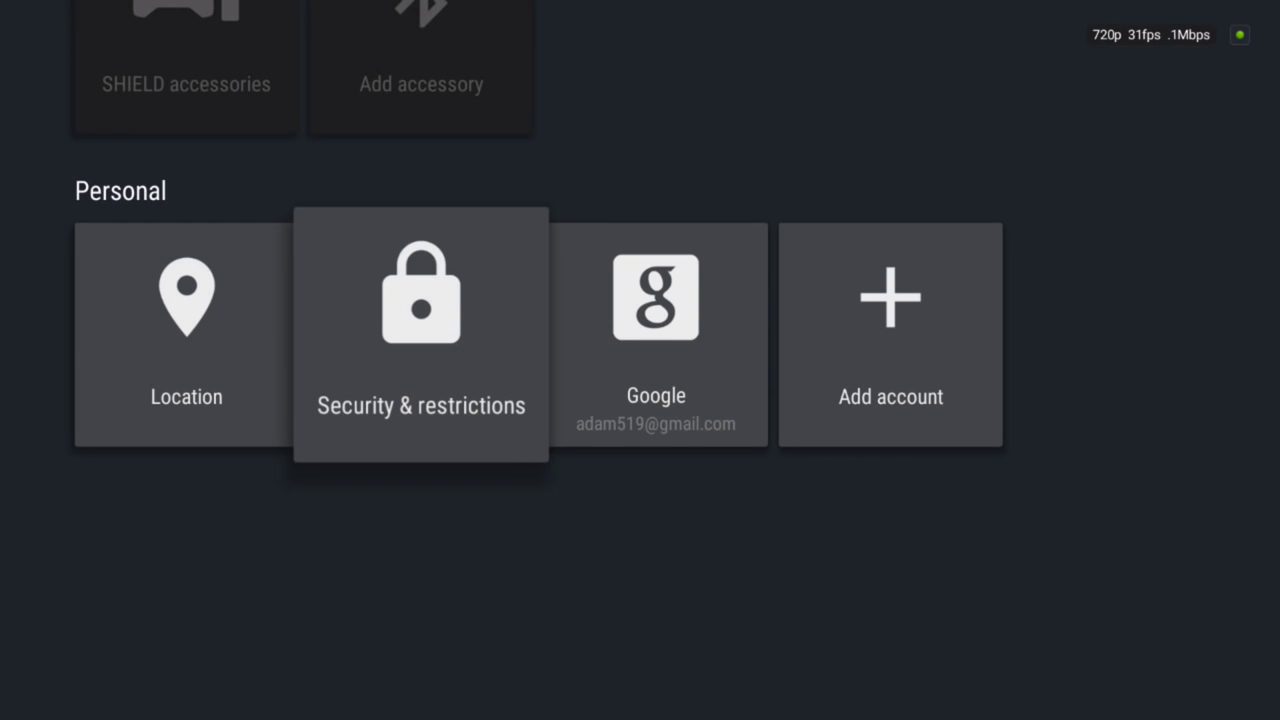
Leave Settings and launch Google Play Store from the home screen's Apps row
key("Escape")
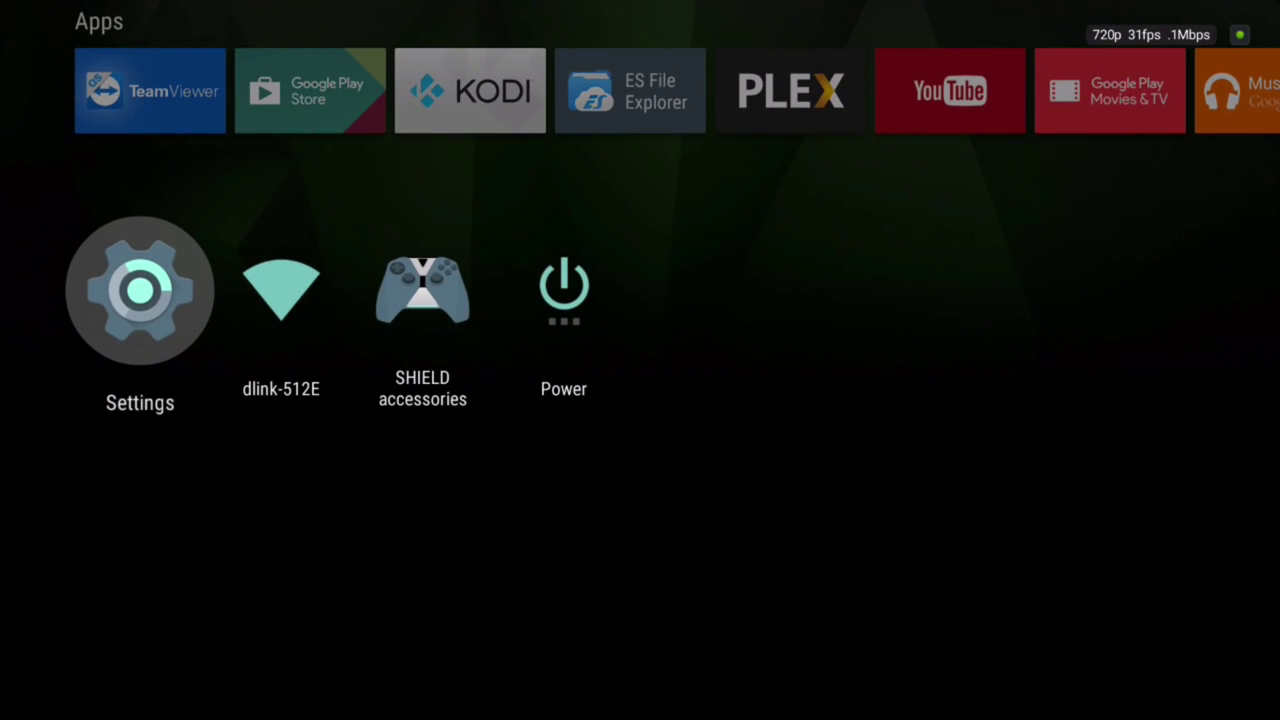
key("Up")
key("Right")
key("Right")
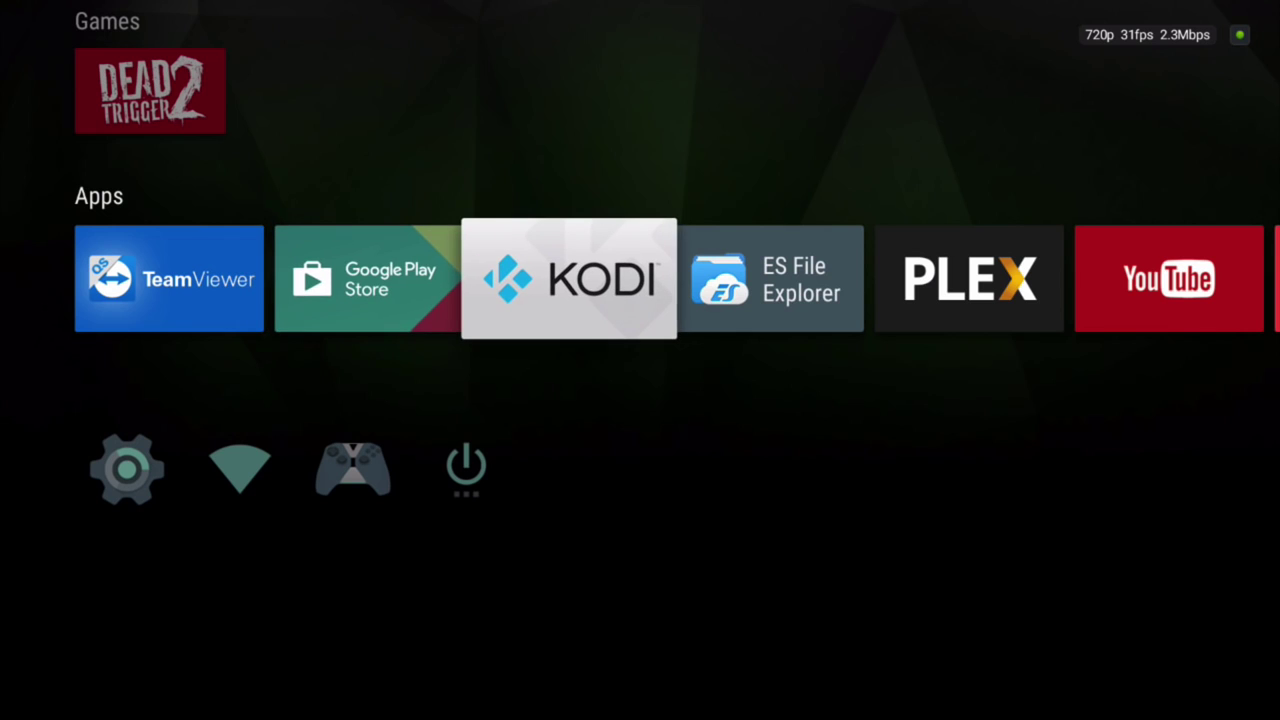
key("Left")
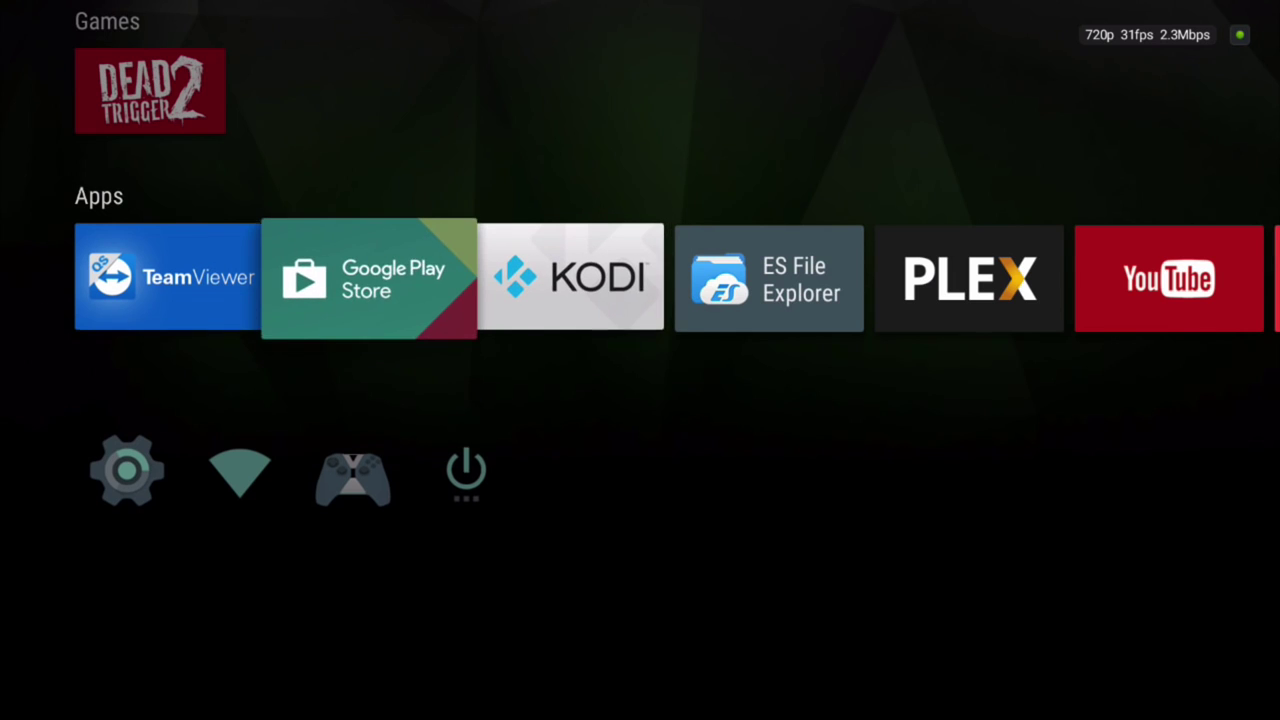
key("Return")
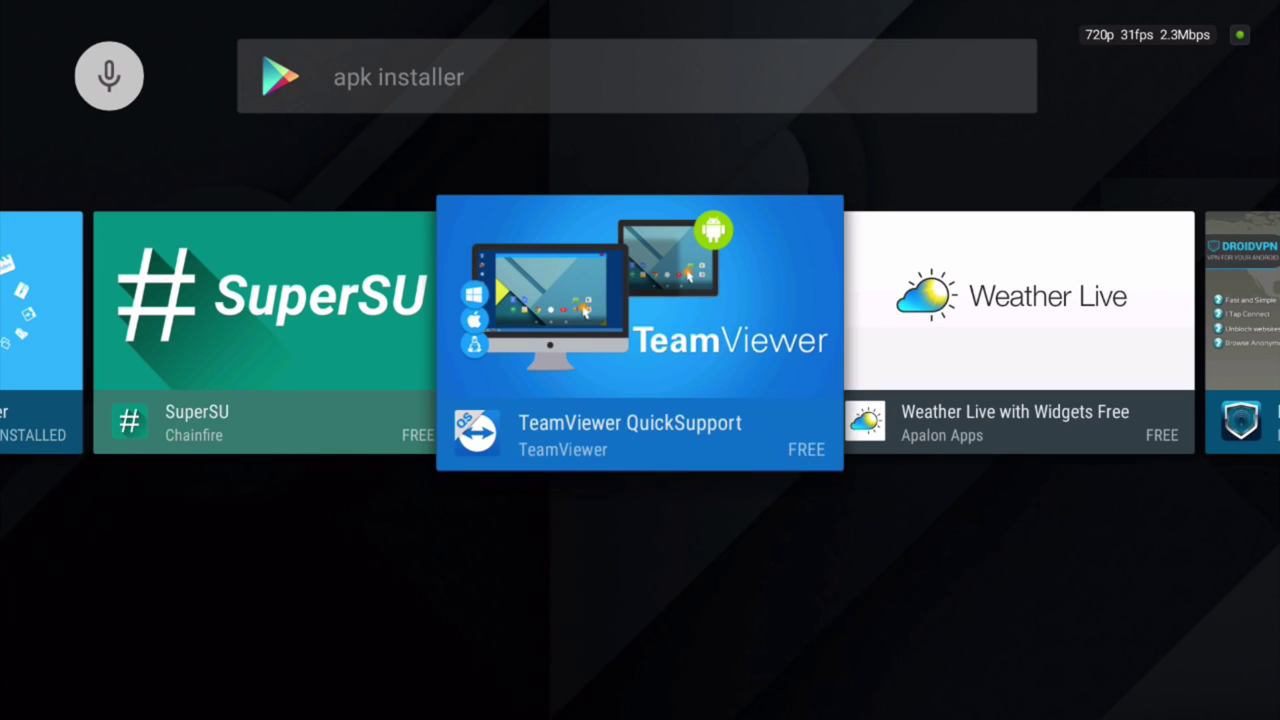
Try the store's text search, then dismiss the keyboard and return to the store home
key("Up")
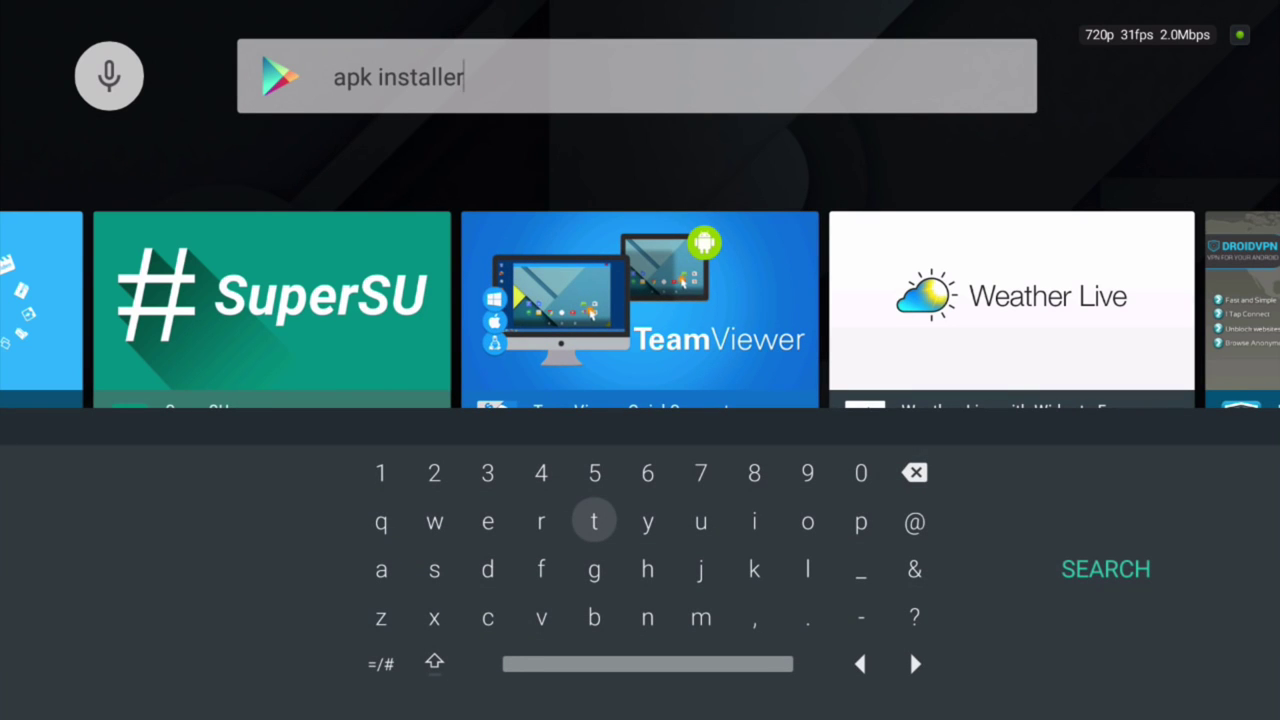
key("Up")
key("Escape")
key("Down")
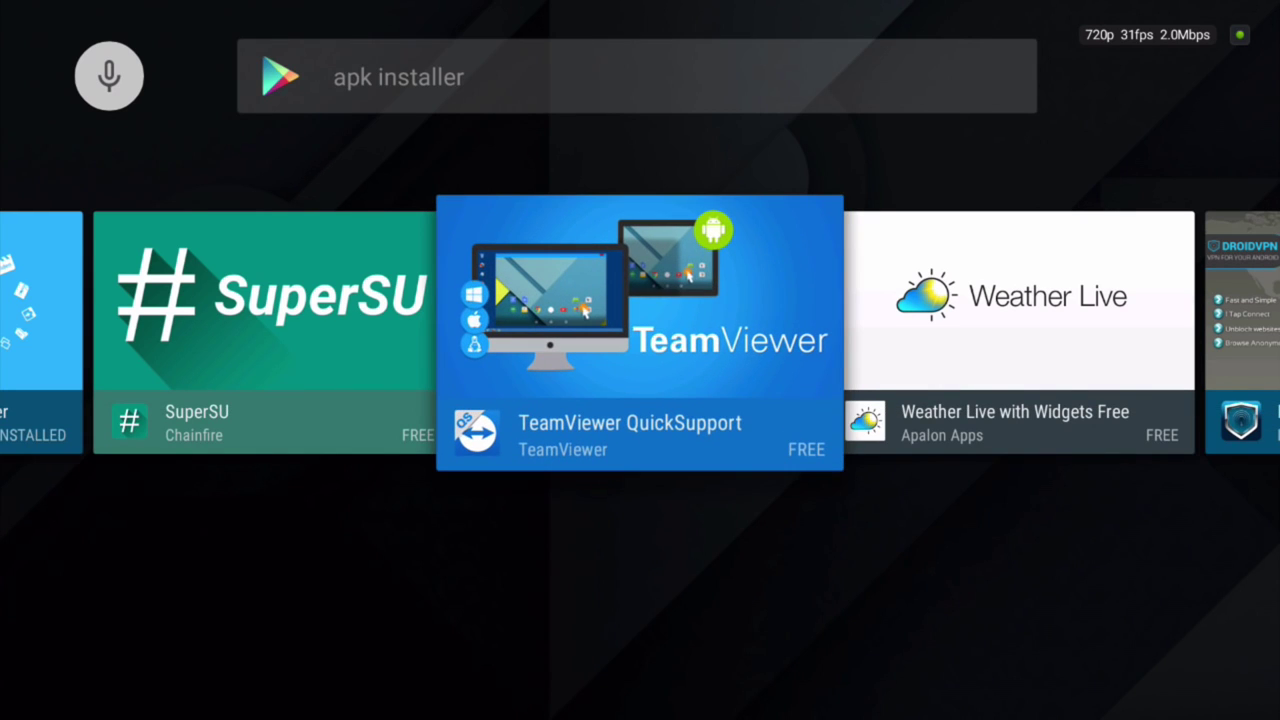
key("Escape")
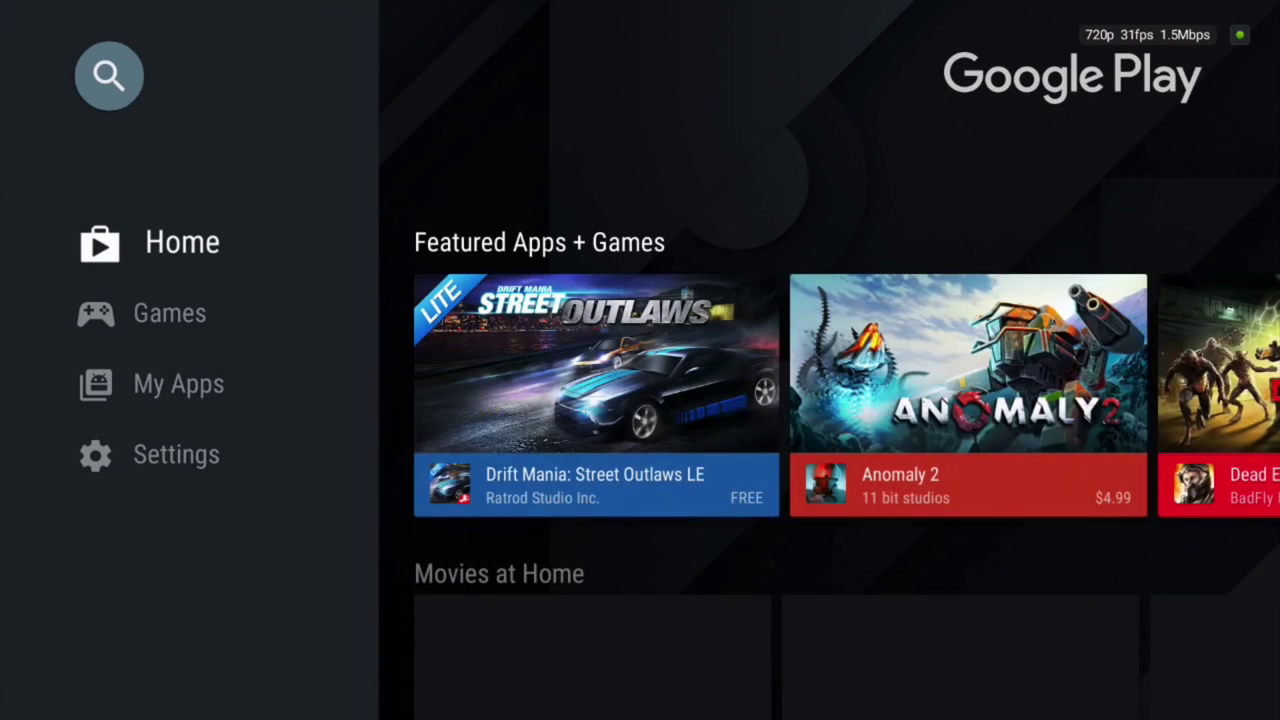
Voice-search the store for TeamViewer twice, view Google Play Games, then back out to the store home
key("Up")
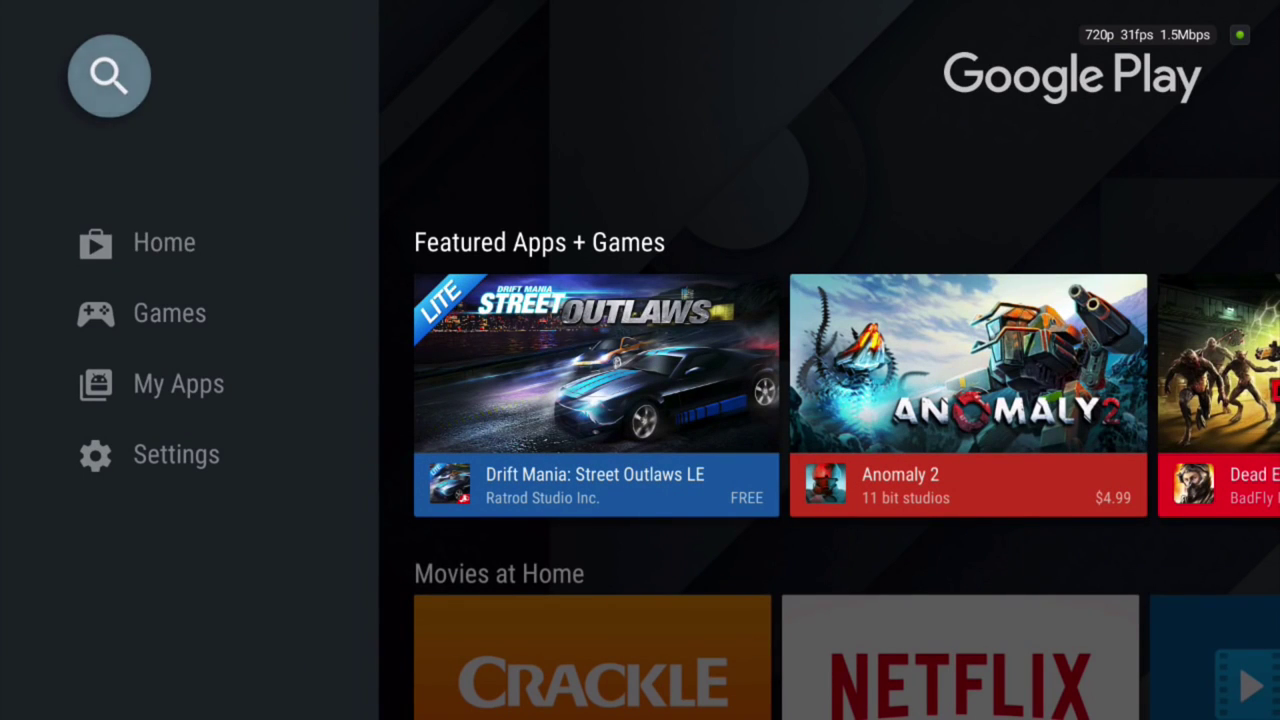
key("Return")
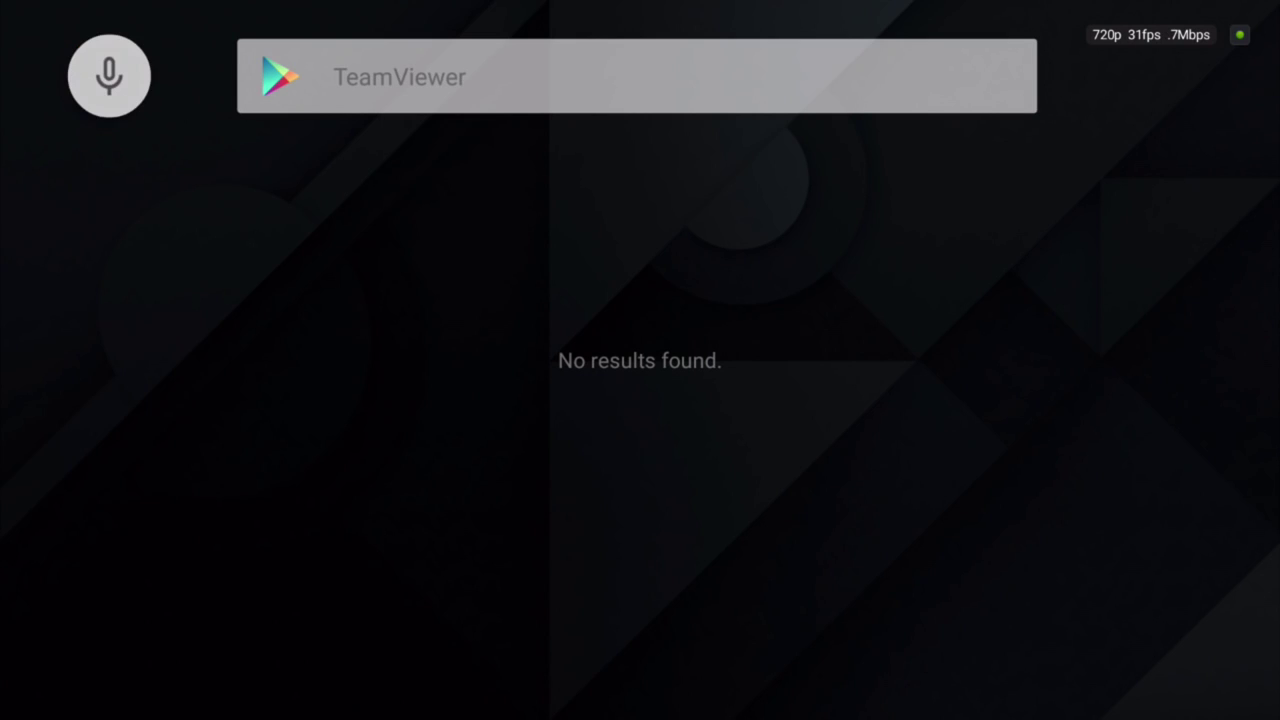
key("Escape")
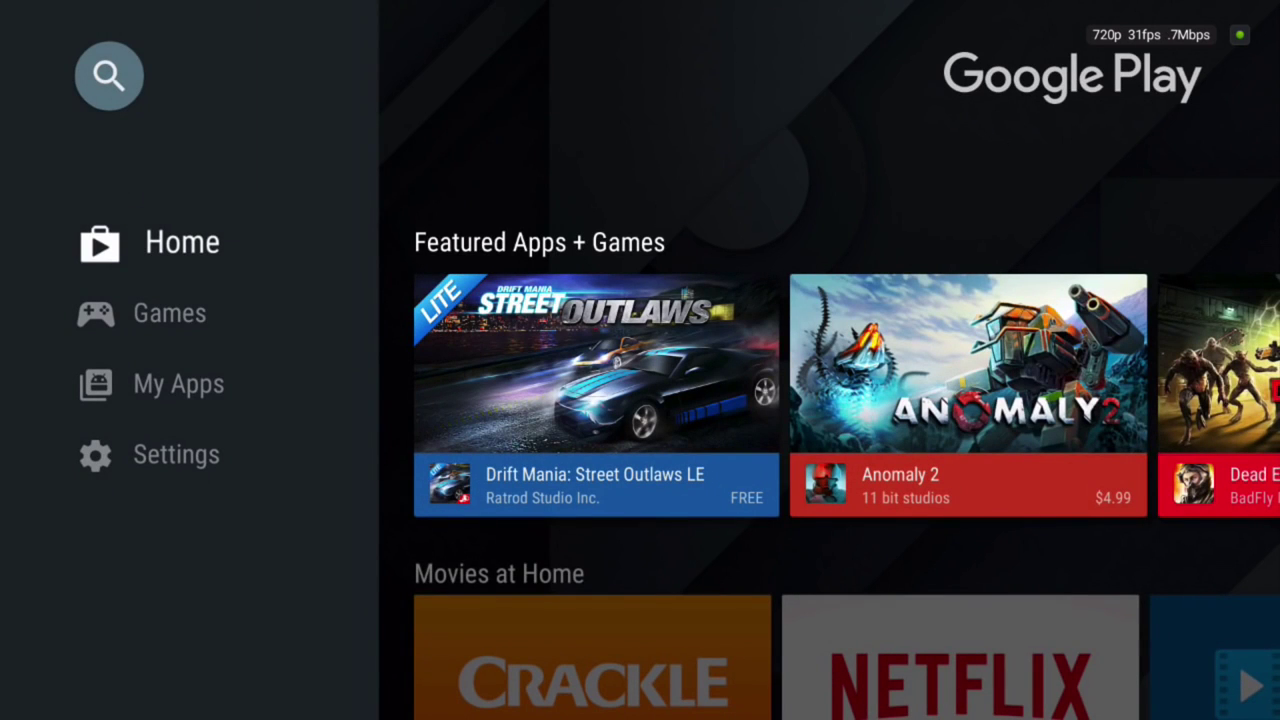
key("Up")
key("Return")
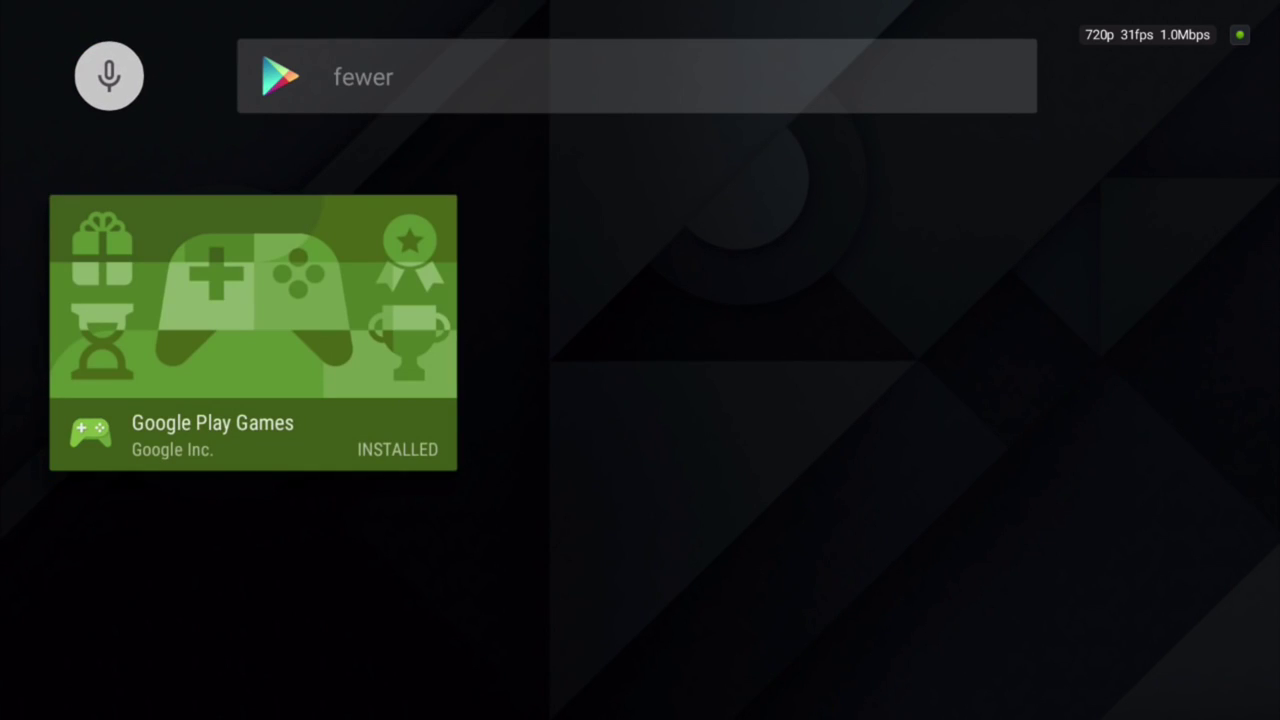
key("Return")
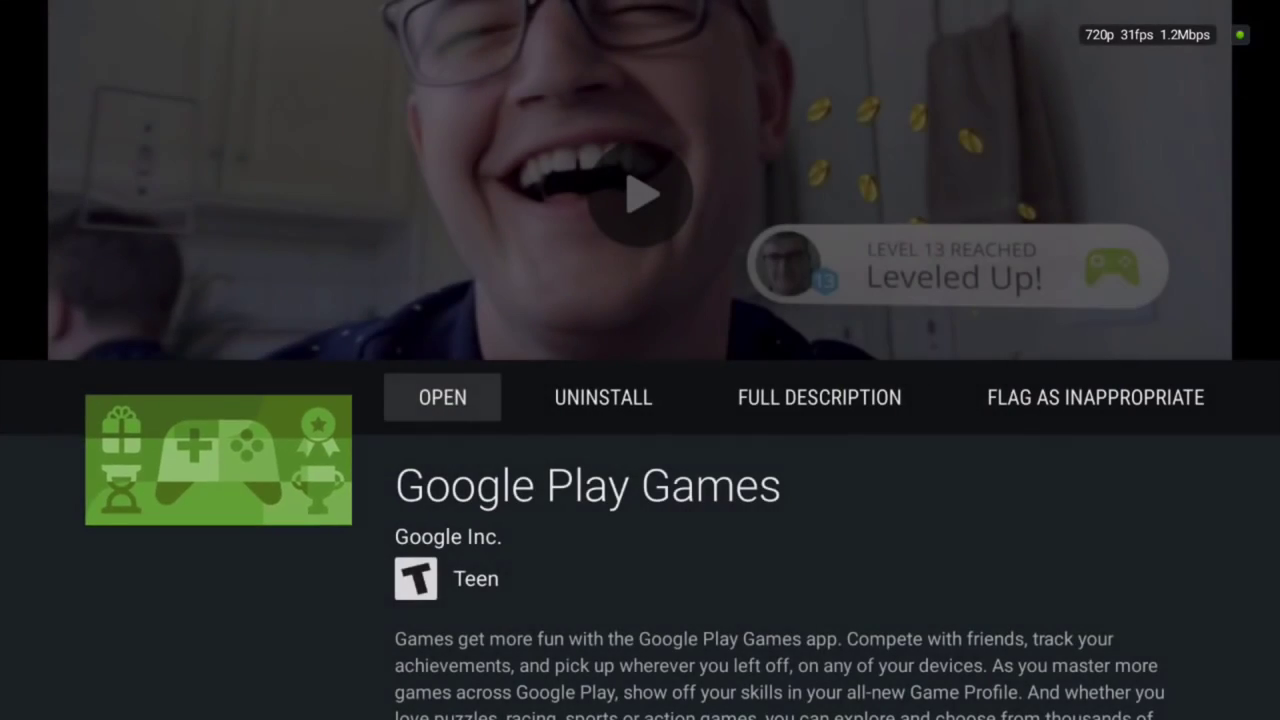
key("Escape")
key("Escape")
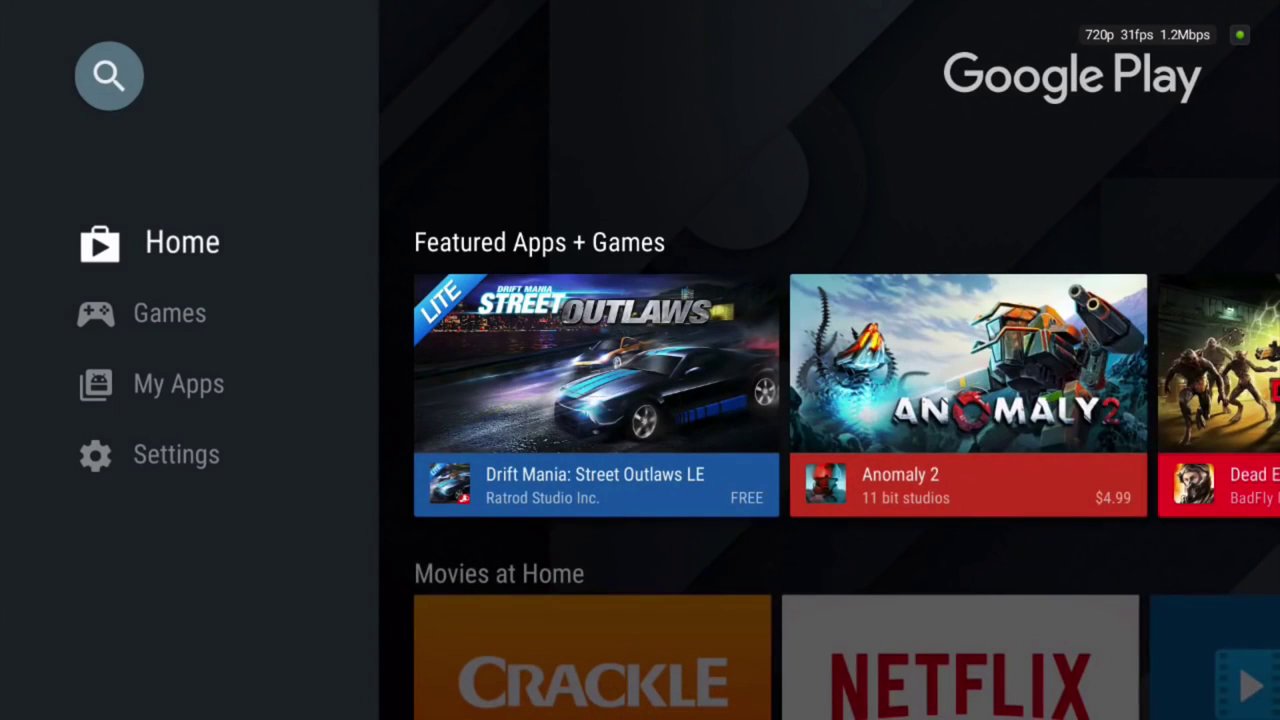
key("Escape")
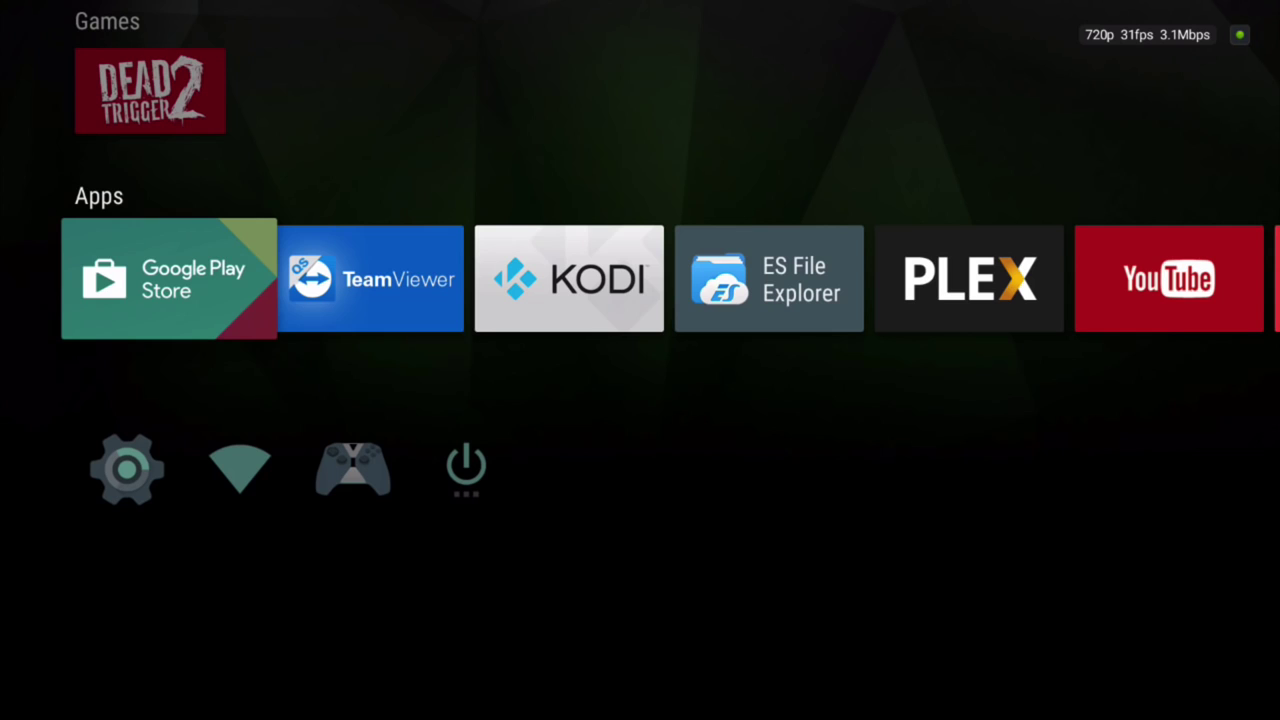
Move along the Apps row between Google Play Store, TeamViewer and KODI, then launch the focused tile
key("Right")
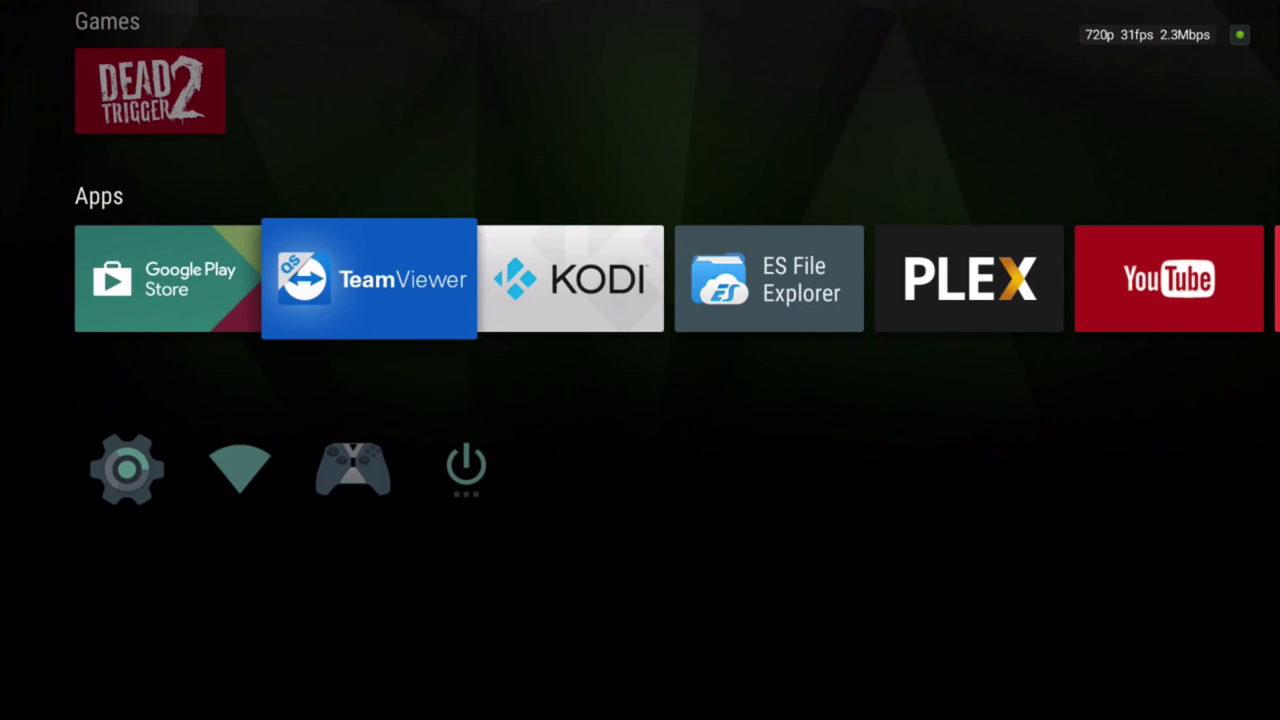
key("Left")
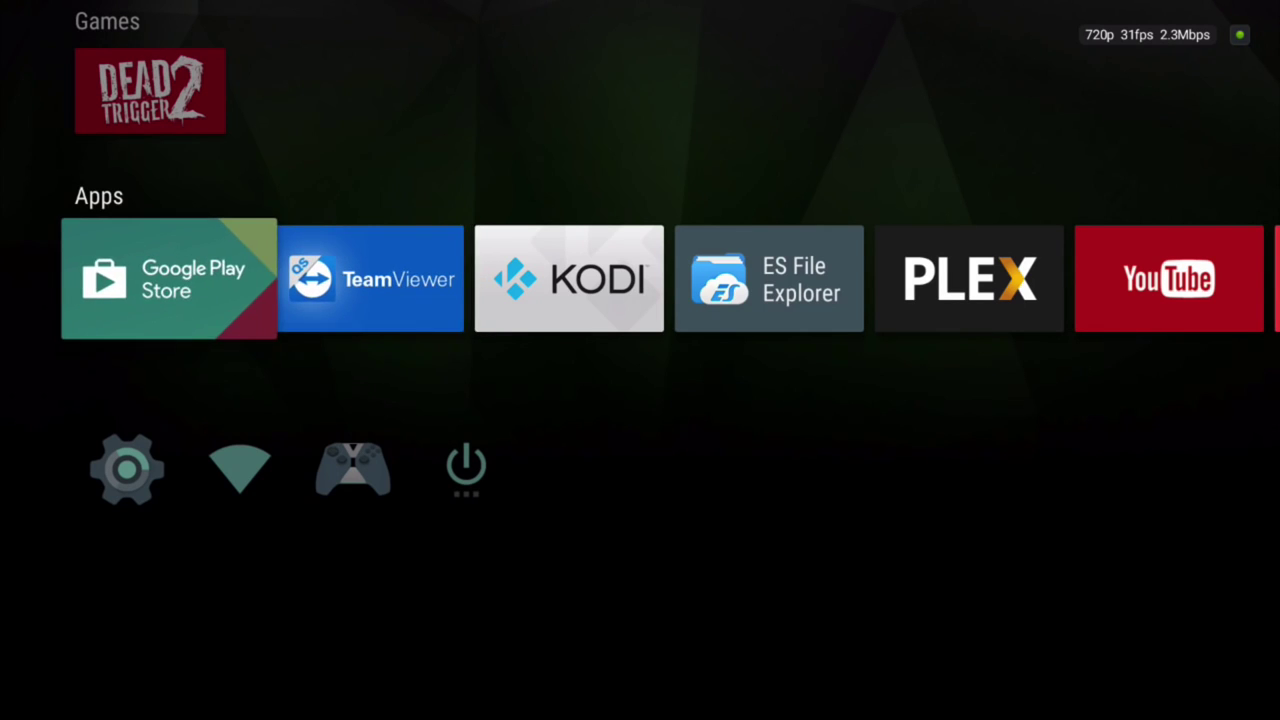
key("Right")
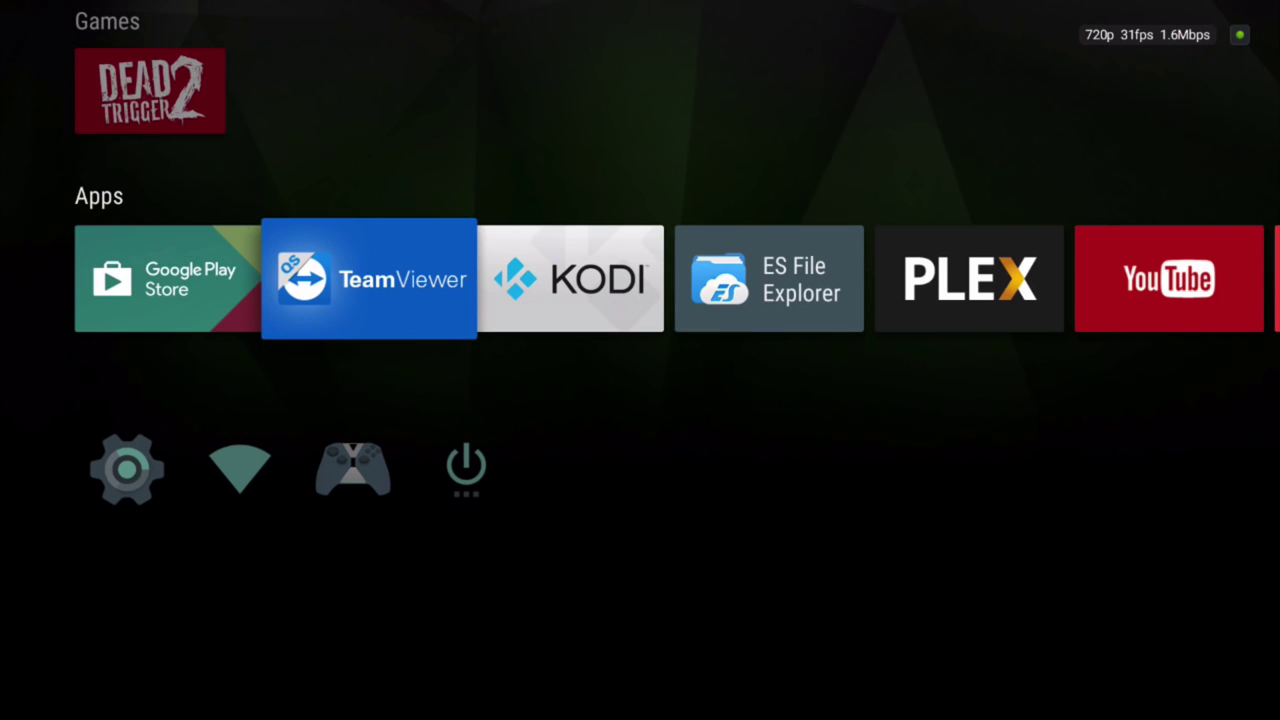
key("Right")
key("Left")
key("Left")
key("Return")
key("Return")
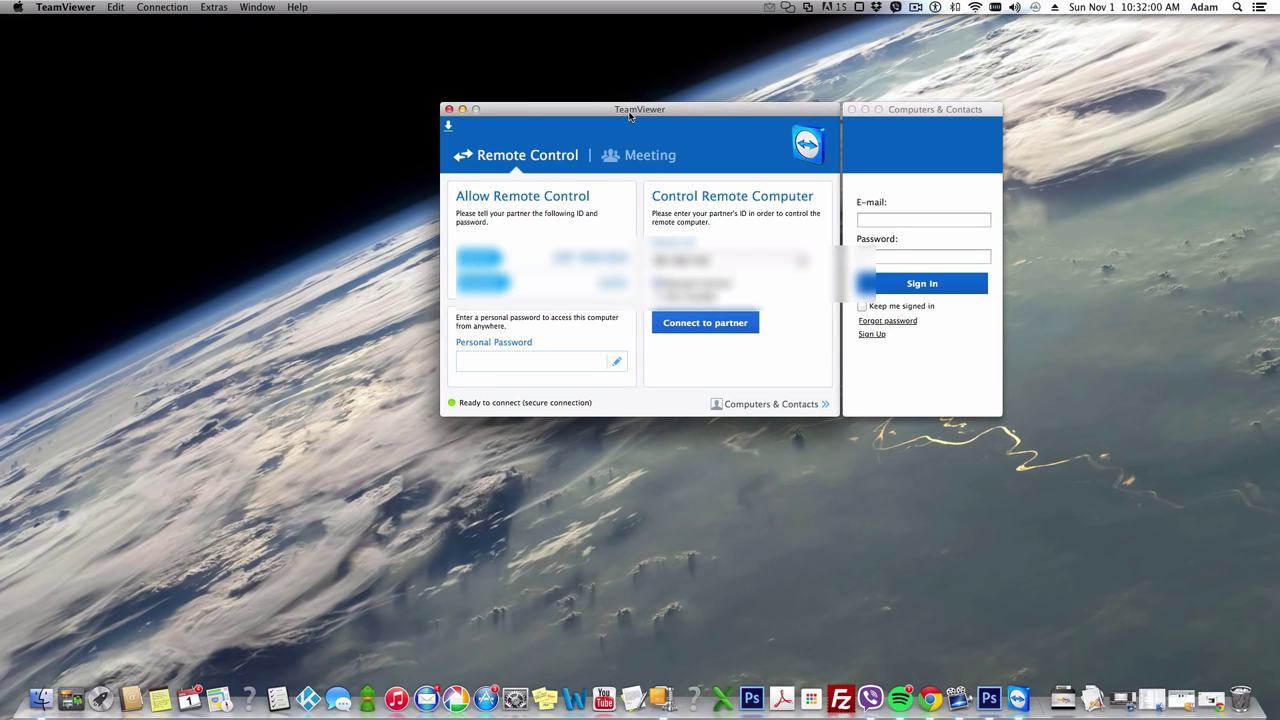
Nudge the TeamViewer window and Computers & Contacts panel slightly left and down by the title bar
left_click_drag(630, 116, 573, 135)
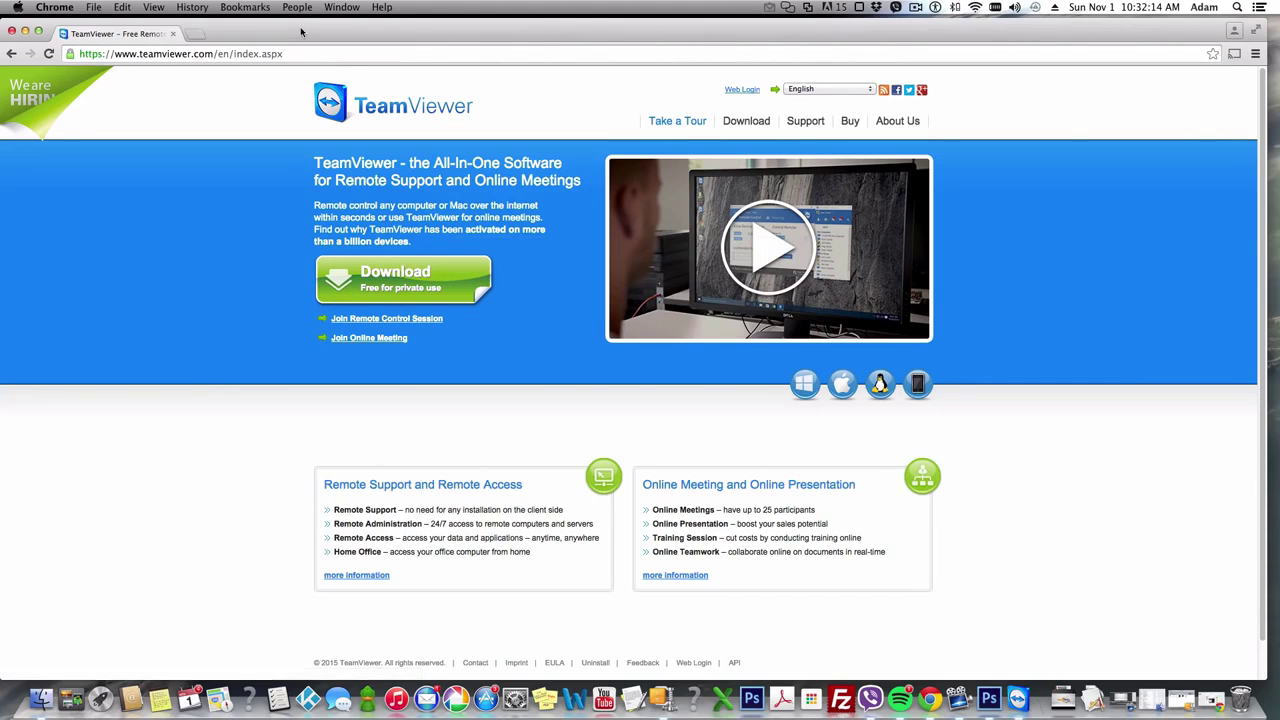
Reposition the teamviewer.com Chrome window, then bring TeamViewer forward from the Dock
left_click_drag(299, 33, 310, 32)
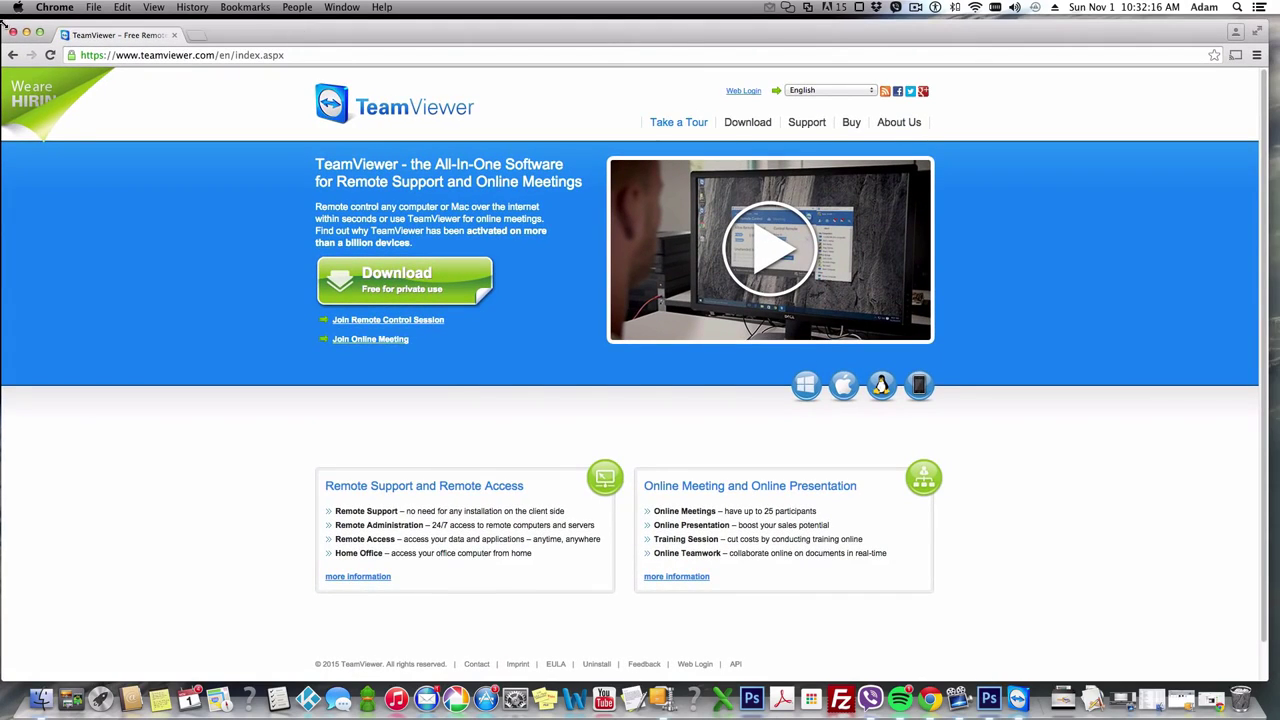
left_click_drag(10, 21, 29, 24)
left_click_drag(285, 47, 275, 45)
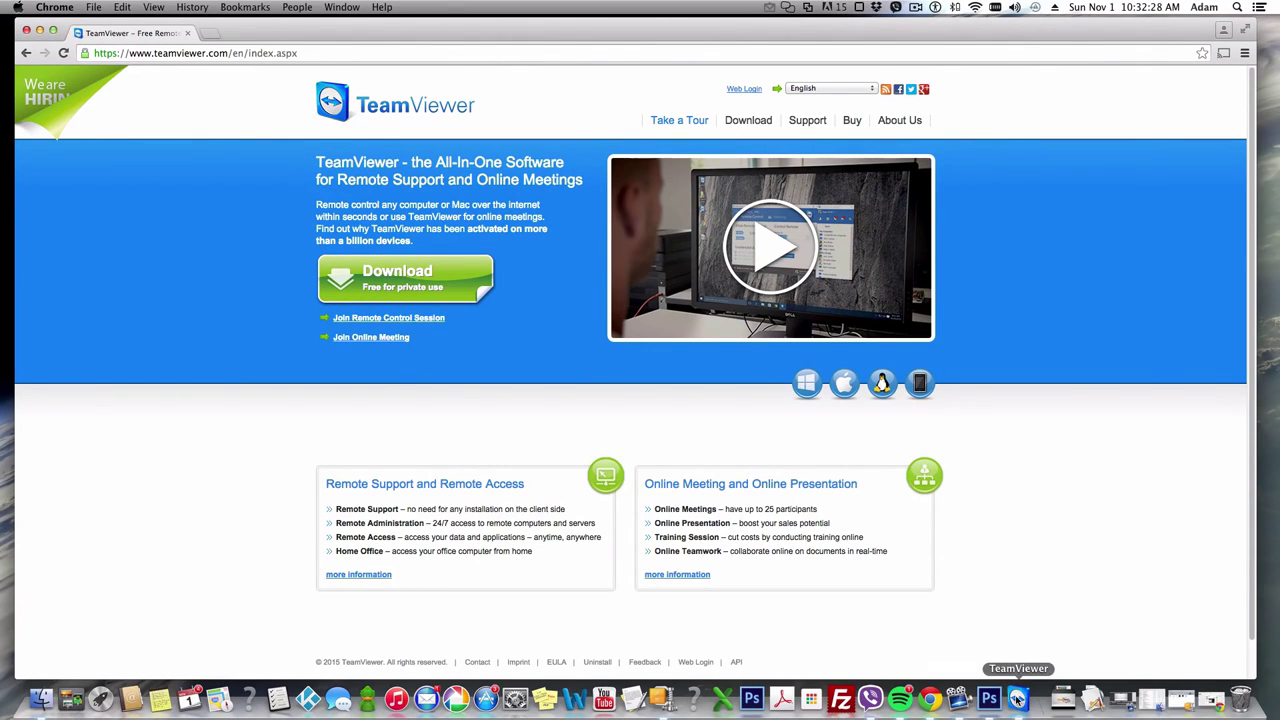
left_click(1017, 698)
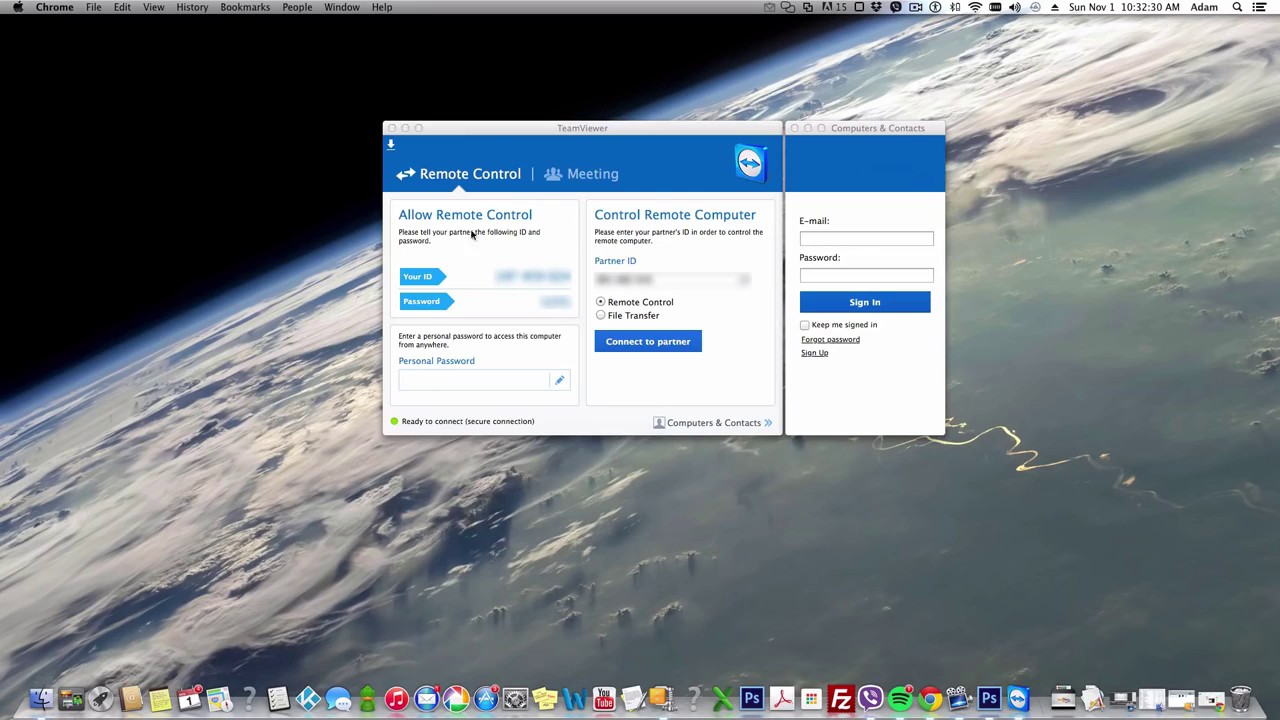
Activate the TeamViewer main window and close the Computers & Contacts side window
left_click(667, 274)
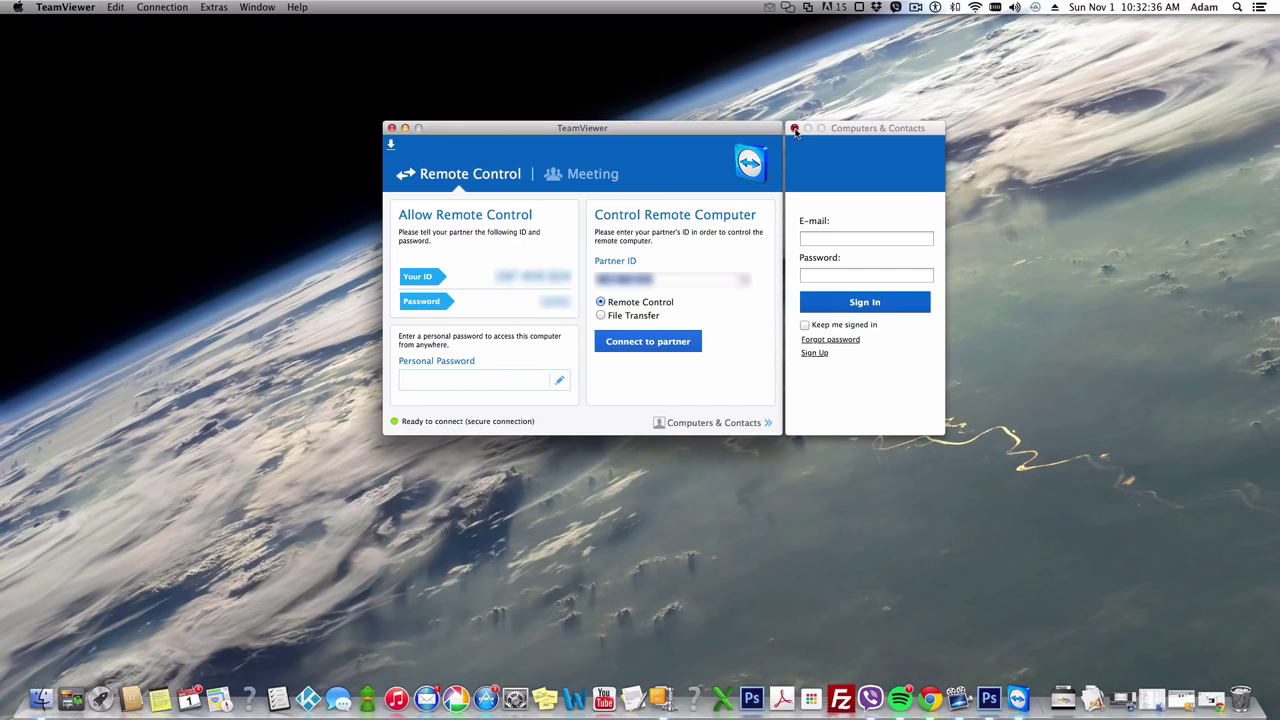
left_click(794, 128)
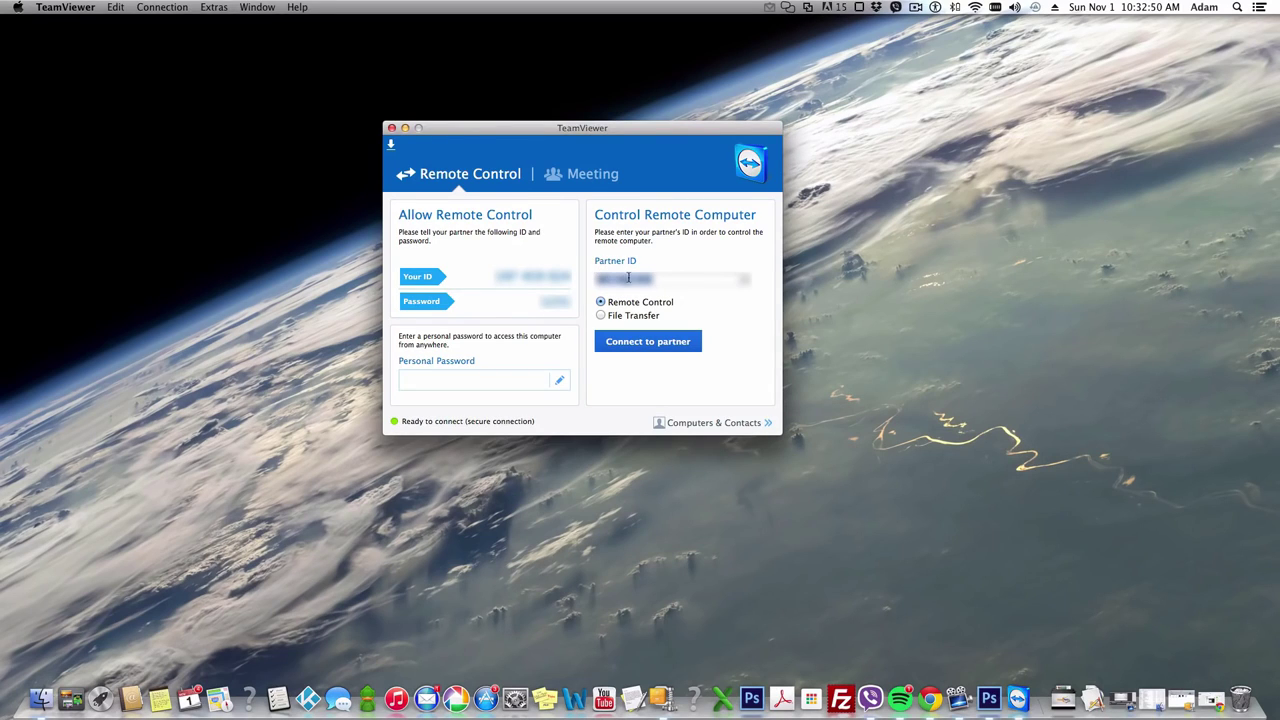
Start a Remote Control connection to the SHIELD partner ID and let authentication finish
left_click(640, 345)
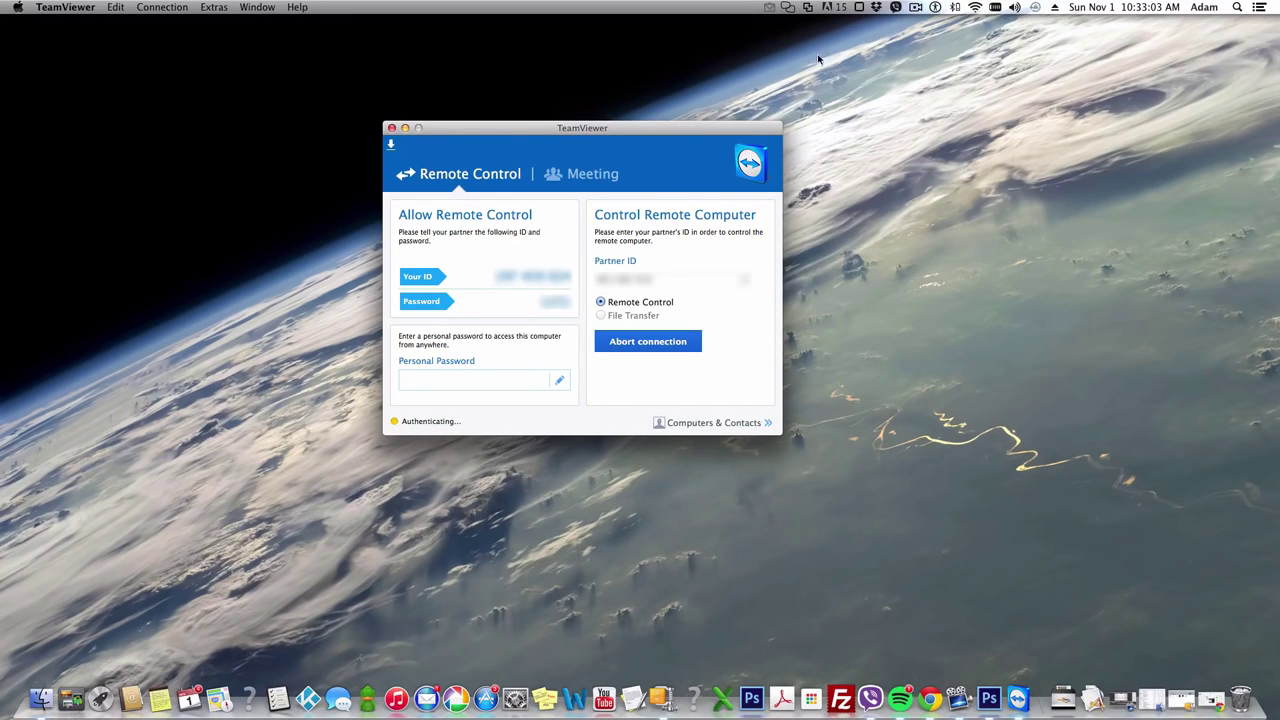
left_click(913, 9)
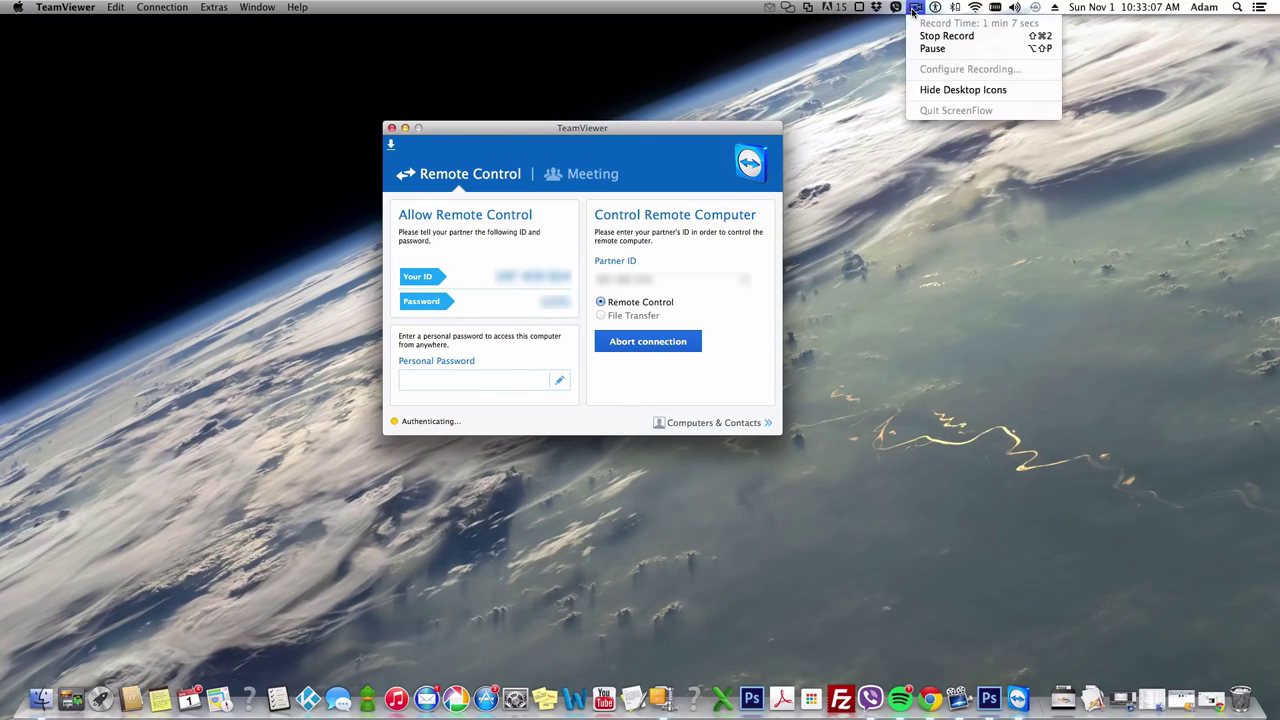
Dismiss the firmware alert, pop out and close the remote view, then show the Dashboard tab
left_click(930, 48)
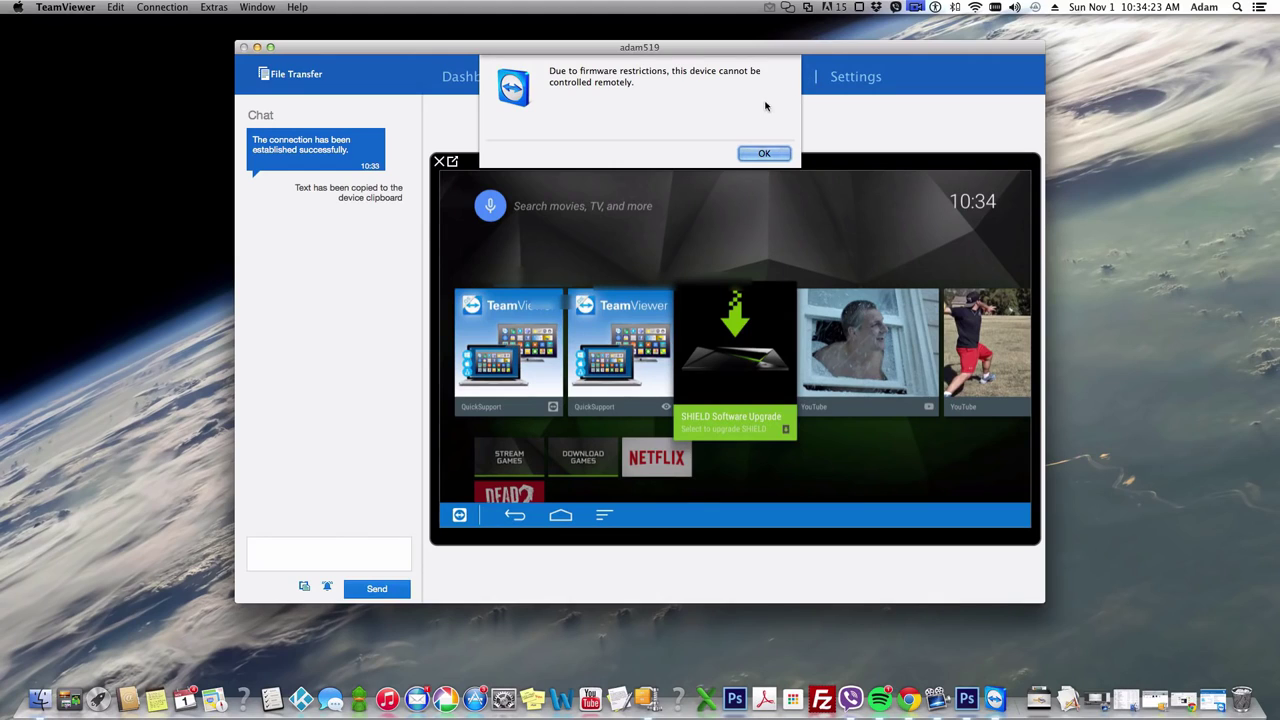
left_click(764, 154)
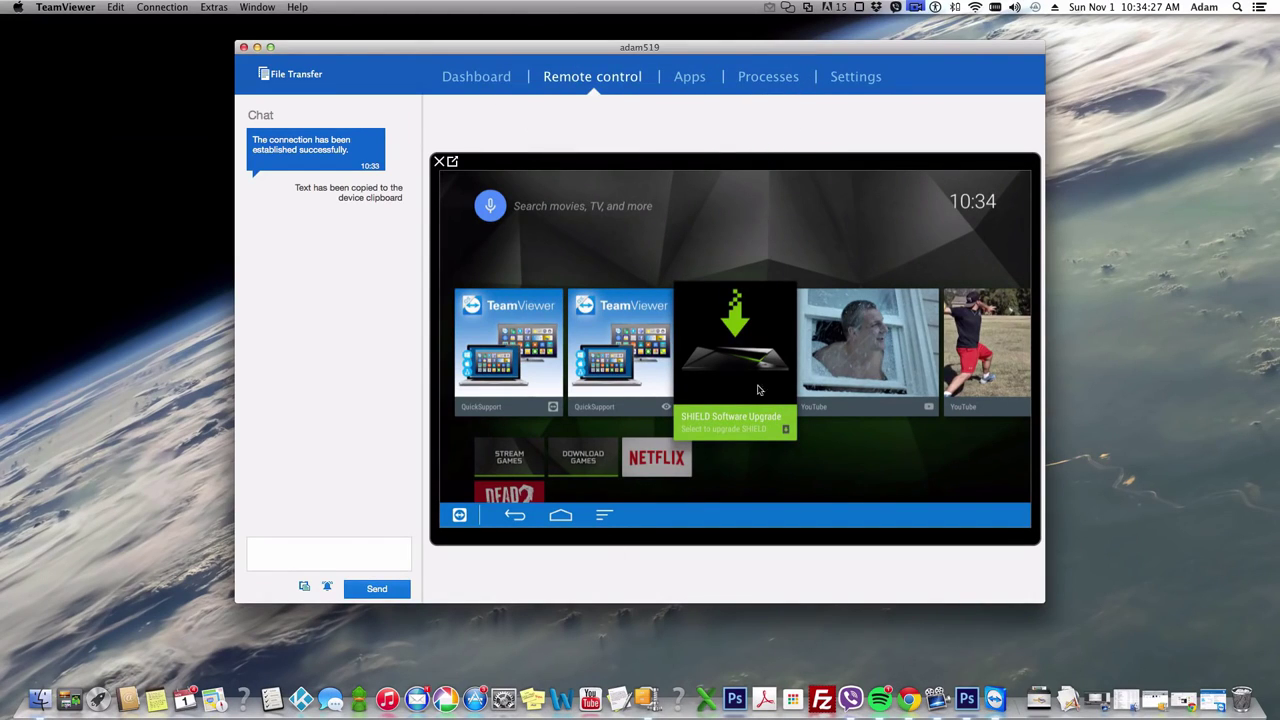
left_click(453, 162)
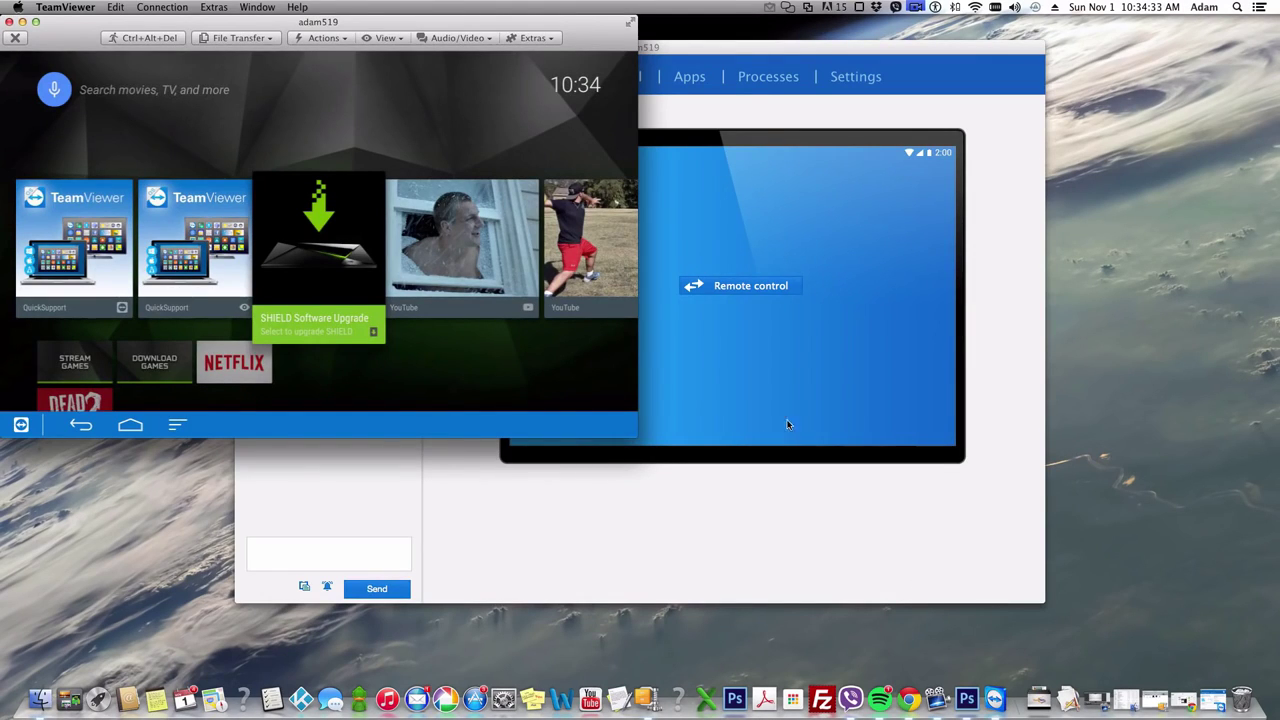
left_click_drag(429, 20, 719, 95)
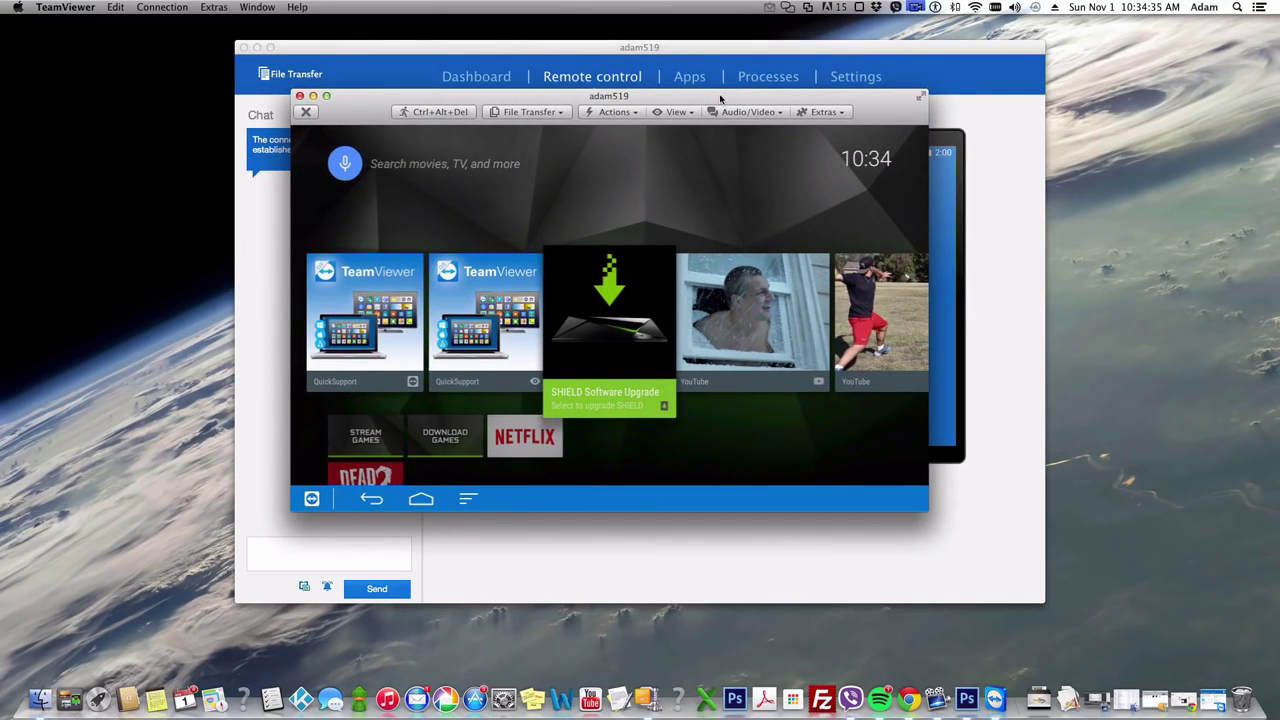
left_click(307, 113)
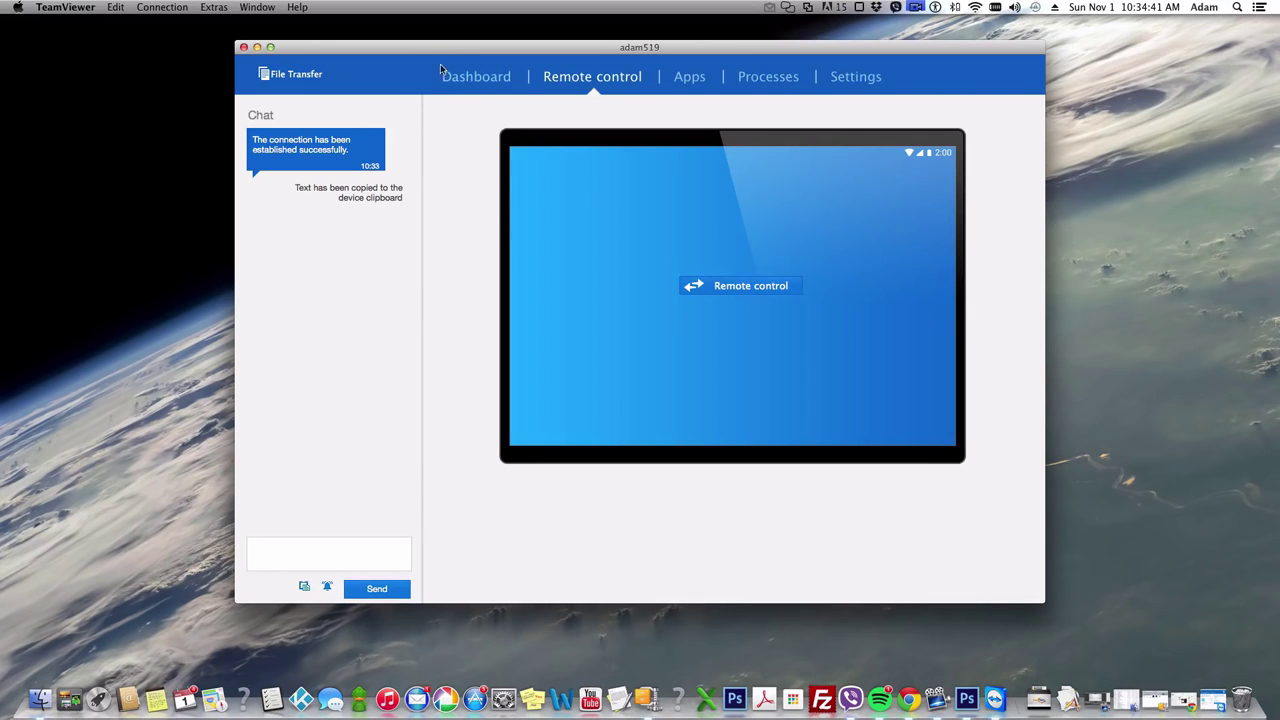
left_click(471, 82)
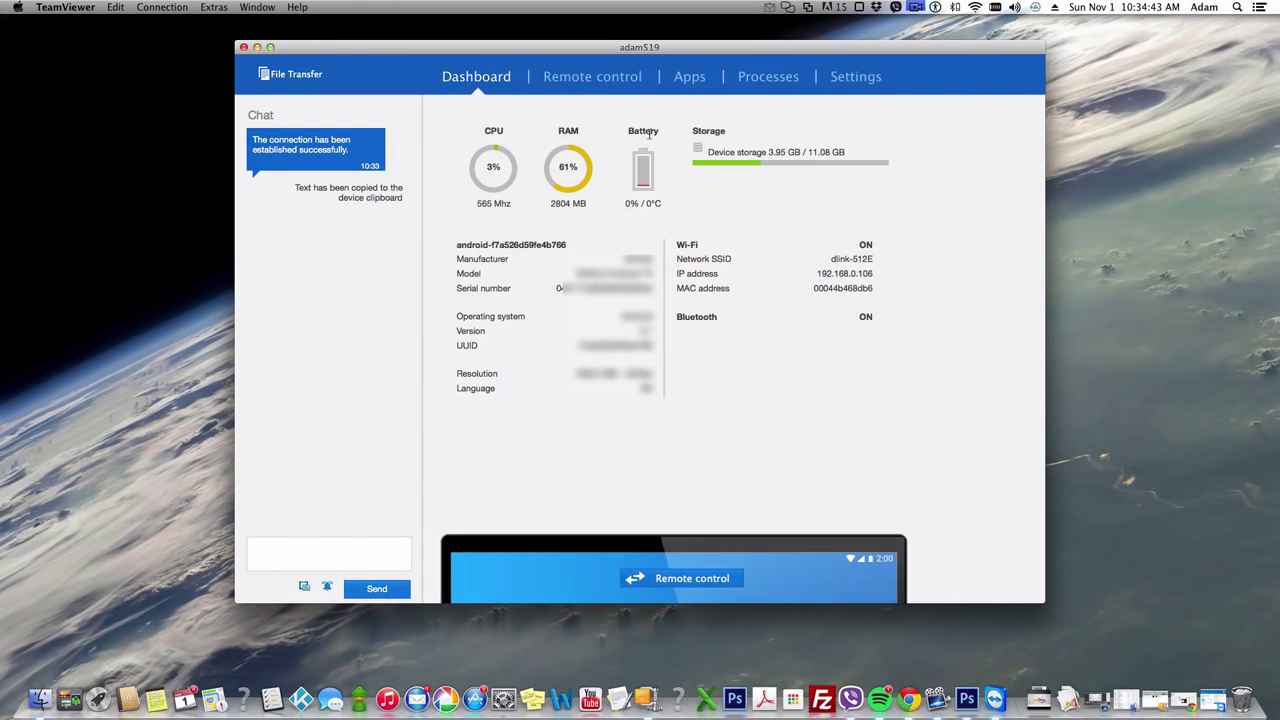
Switch from Remote control to the Apps tab listing ES File Explorer, Google App, Kodi and QuickSupport
left_click(575, 80)
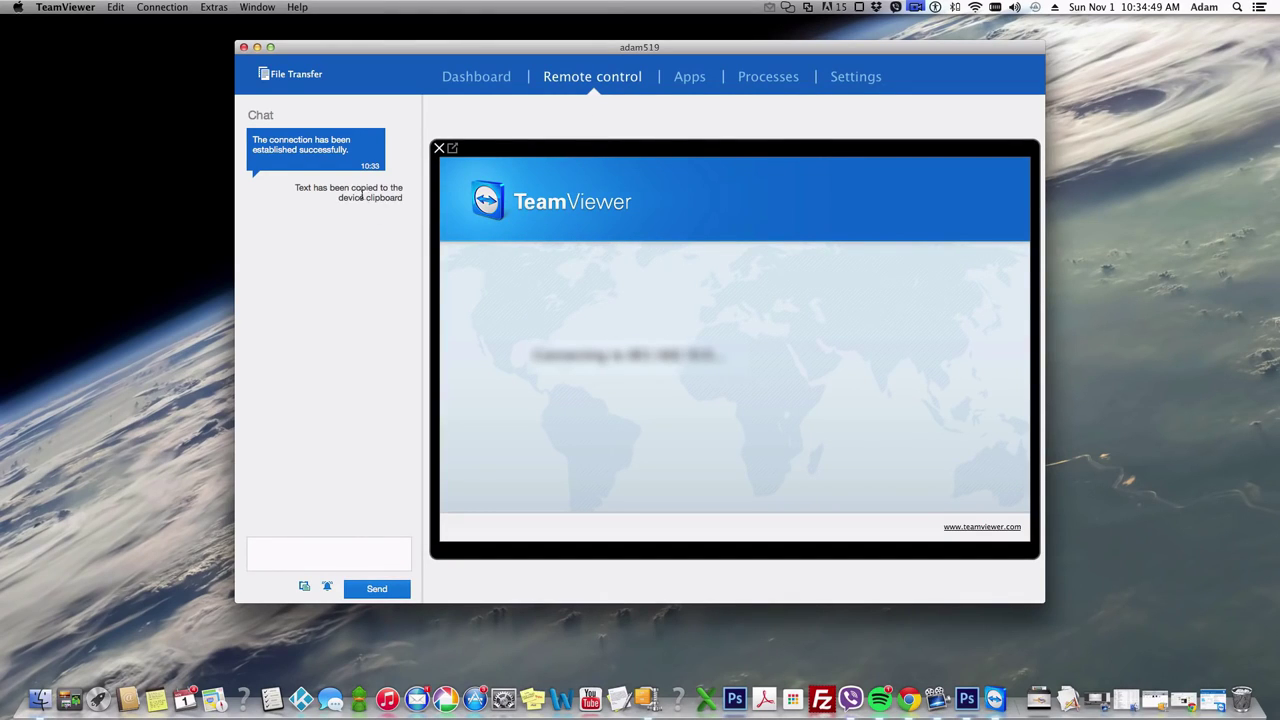
left_click(692, 86)
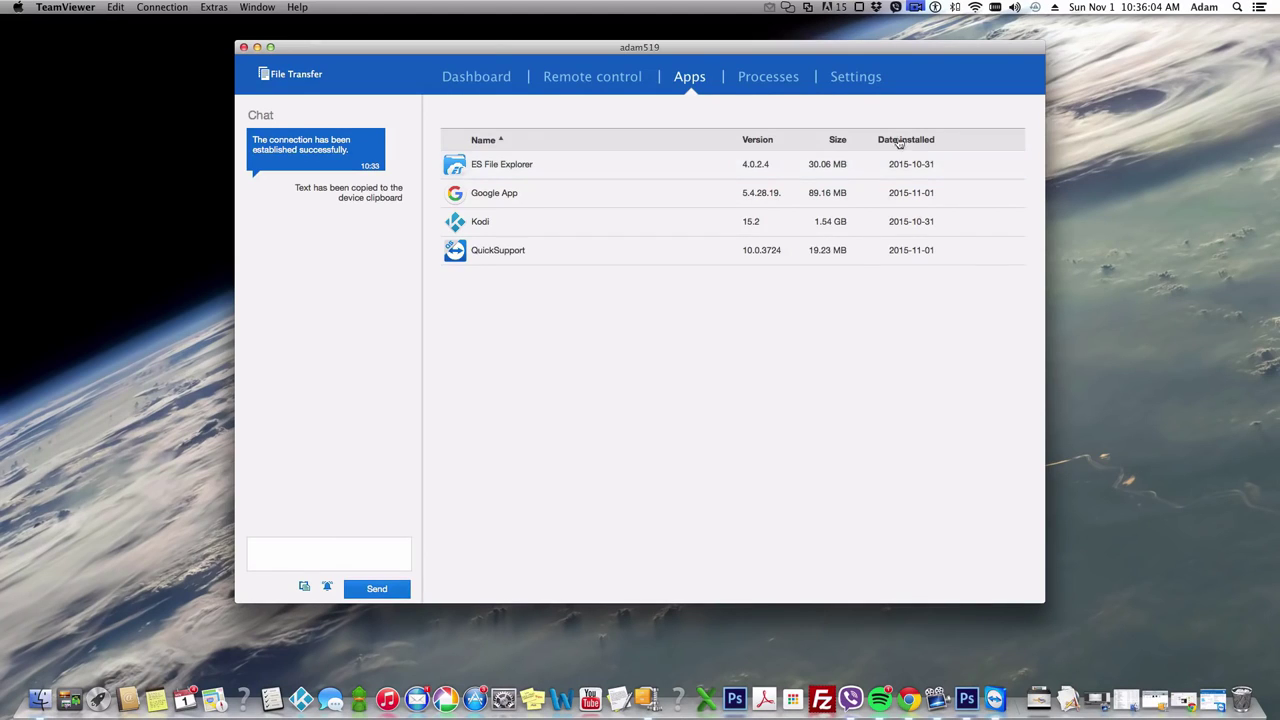
Browse the SHIELD's Processes, Wi-Fi settings, Remote control, Dashboard and Apps tabs, revisiting Processes and Wi-Fi
left_click(773, 84)
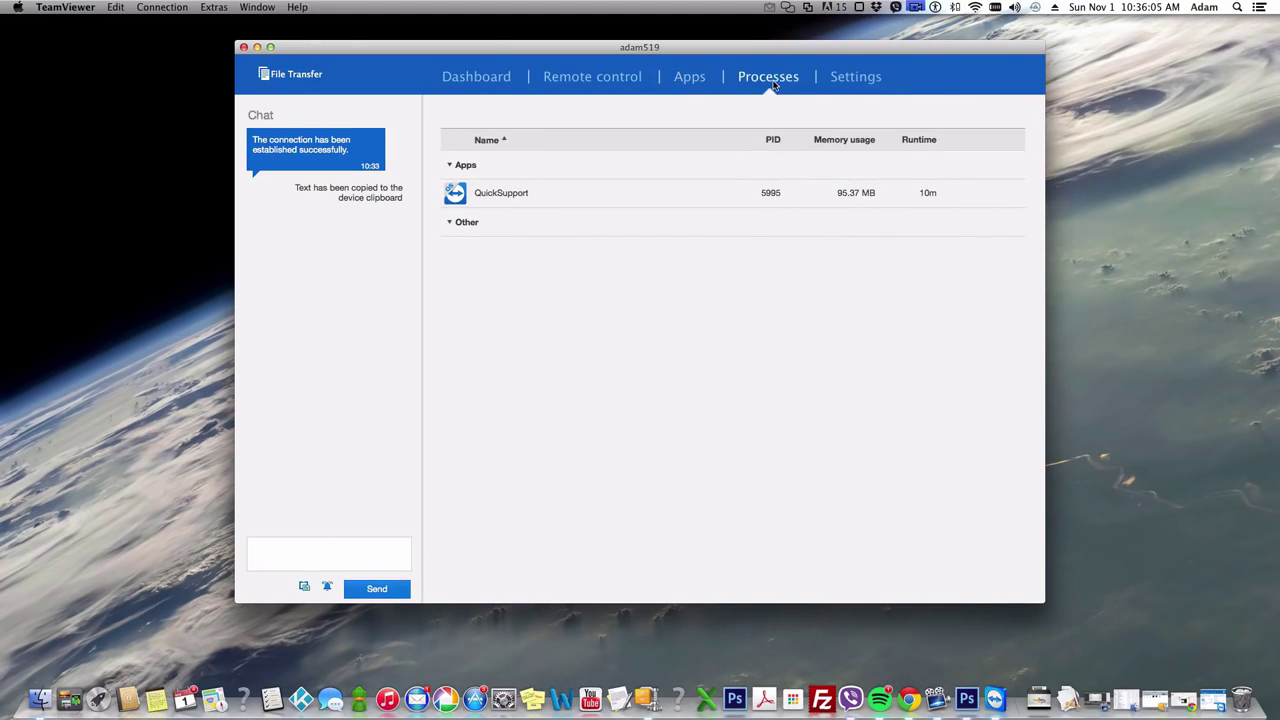
left_click(853, 85)
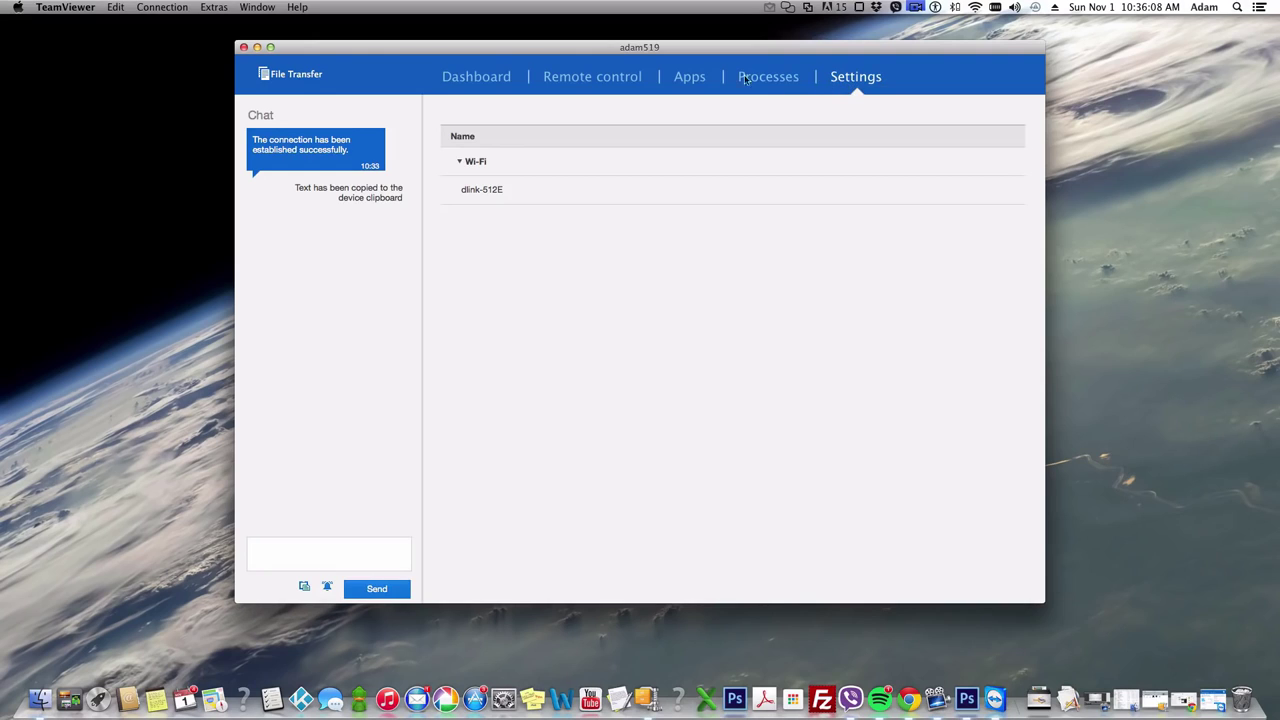
left_click(558, 80)
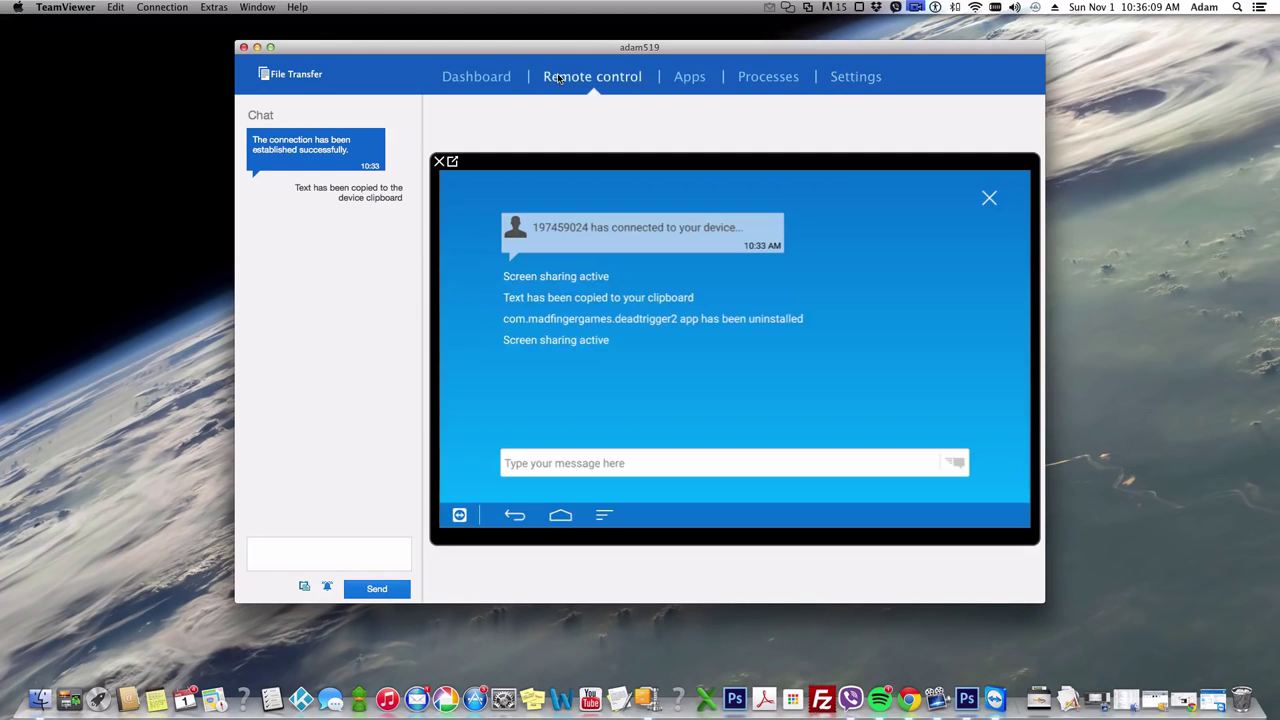
left_click(454, 79)
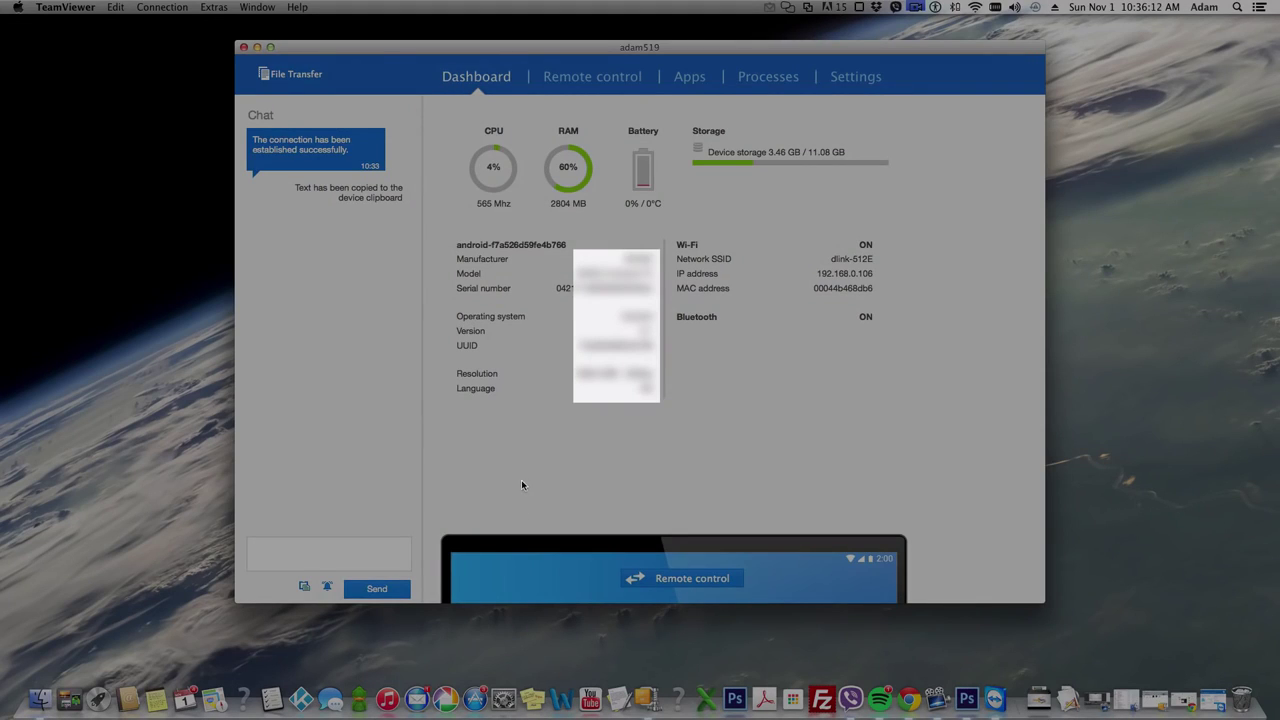
left_click(703, 84)
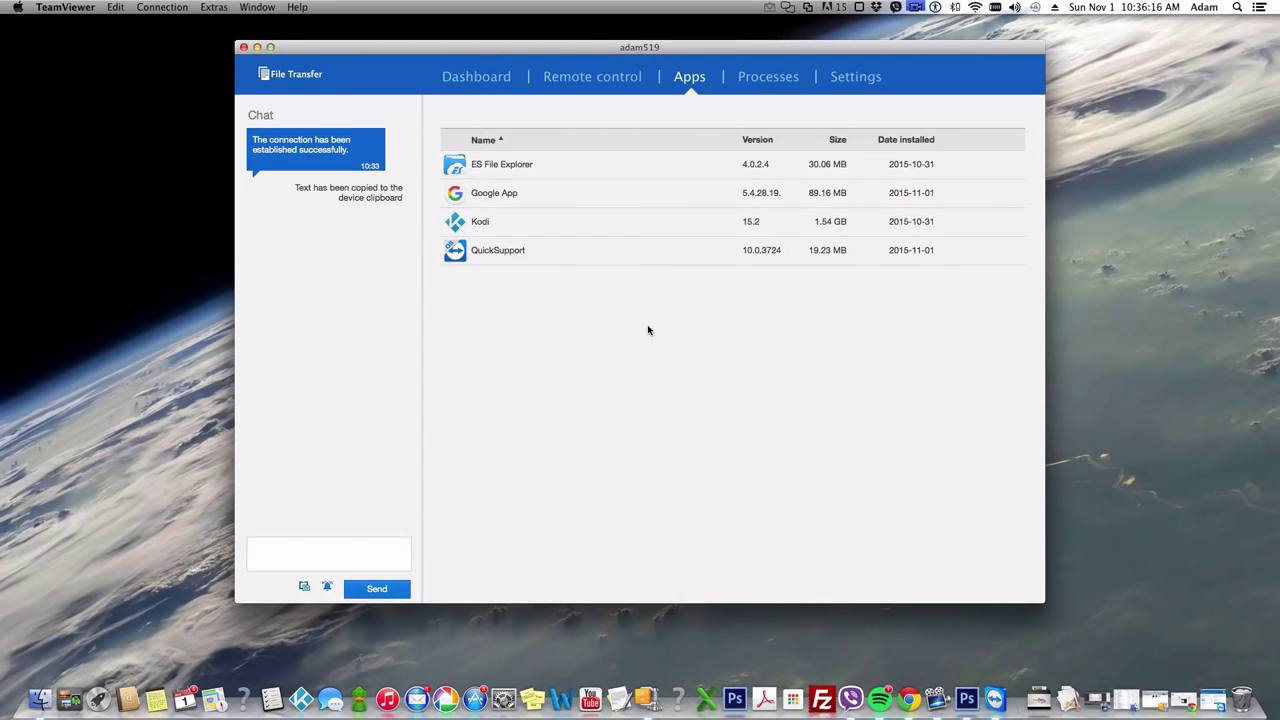
mouse_move(490, 224)
mouse_move(978, 180)
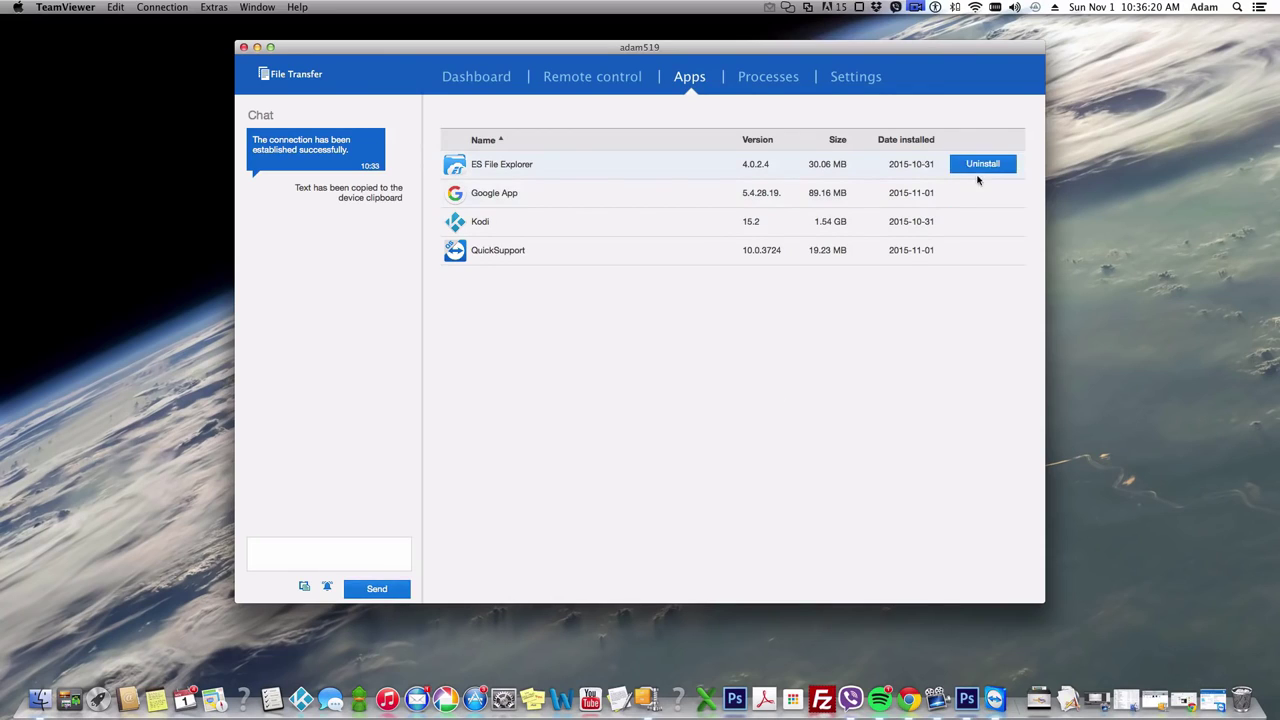
left_click(775, 83)
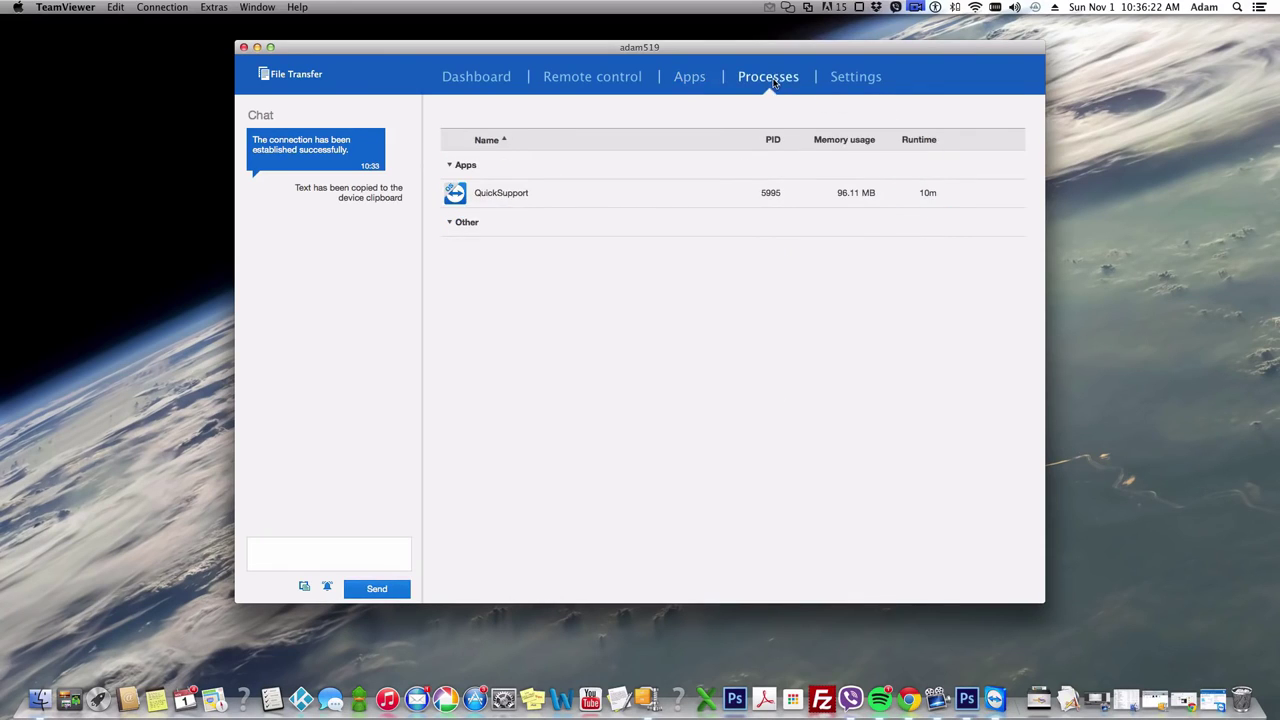
left_click(841, 88)
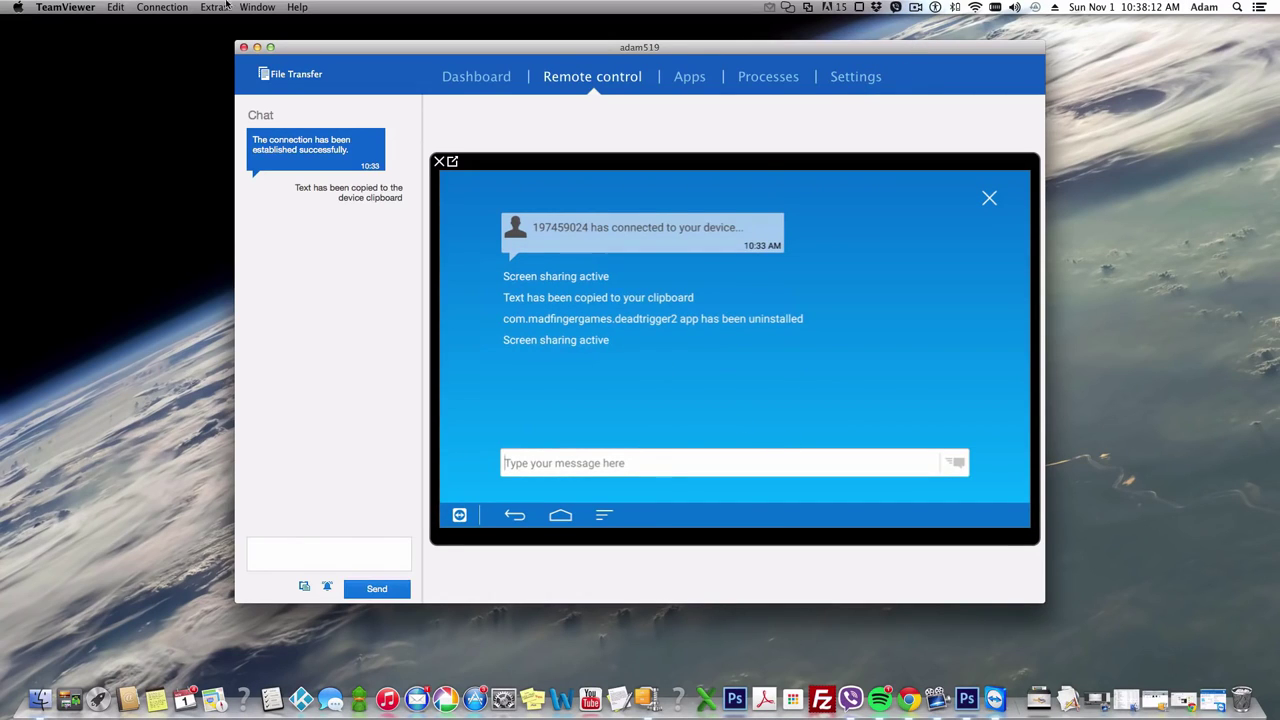
Open File Transfer beside the Mac's Downloads folder and move the SHIELD side up into its Download folder
left_click(286, 76)
scroll(607, 371, "down", 10)
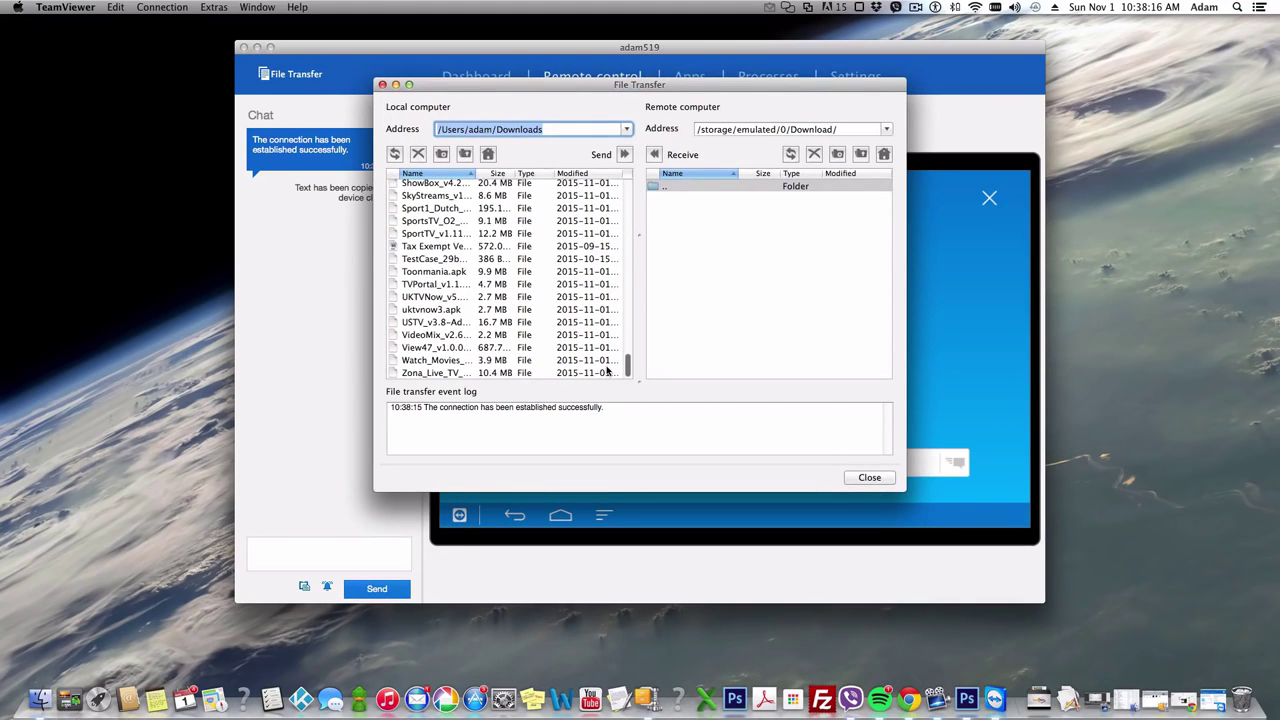
left_click(555, 132)
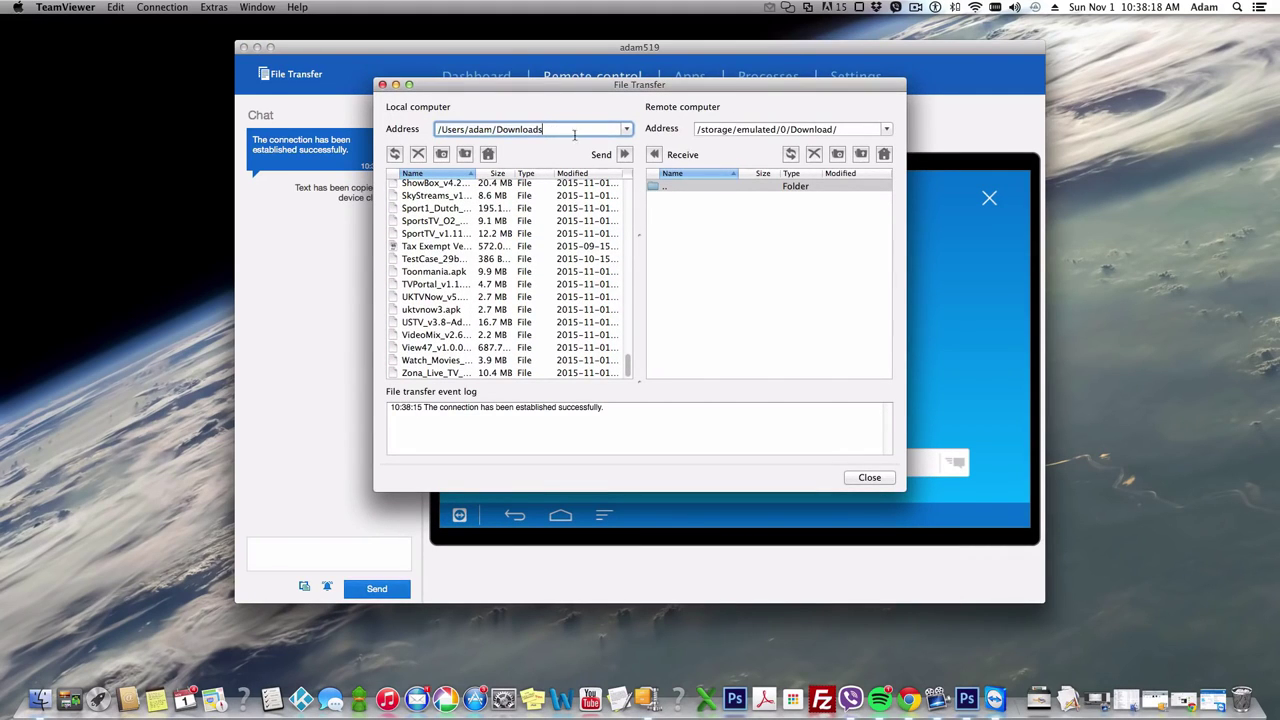
left_click(708, 225)
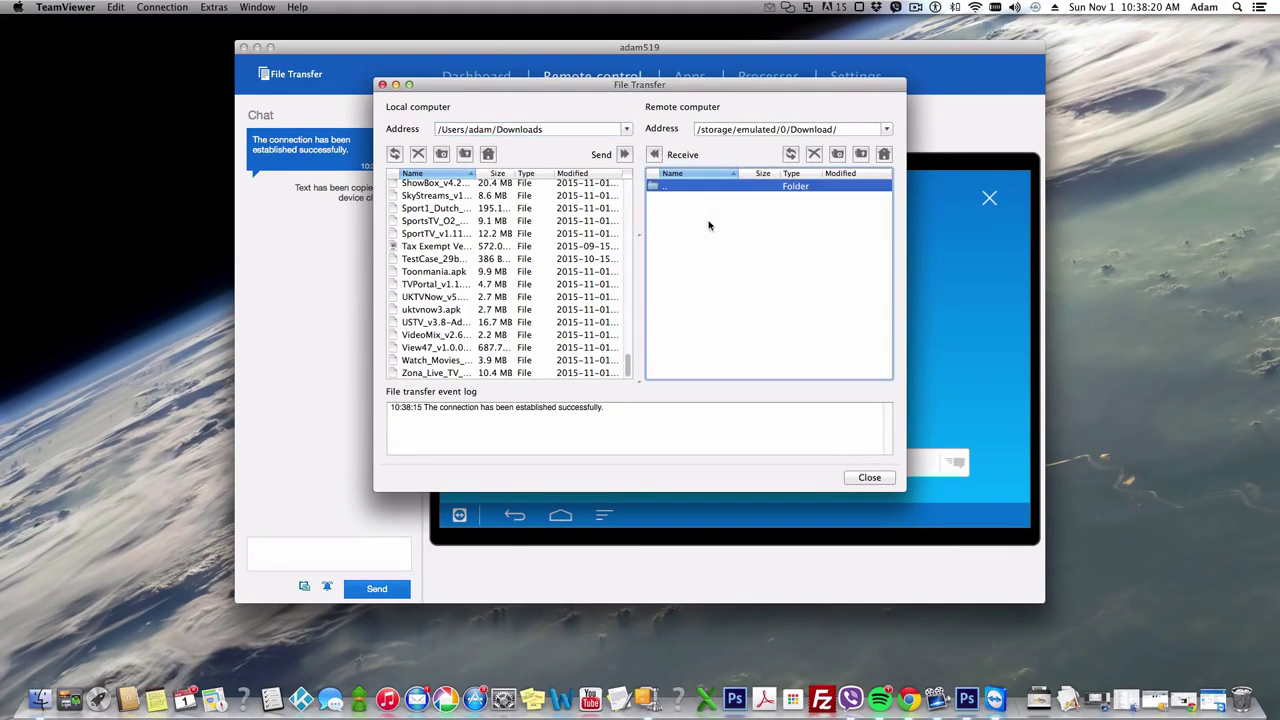
double_click(673, 188)
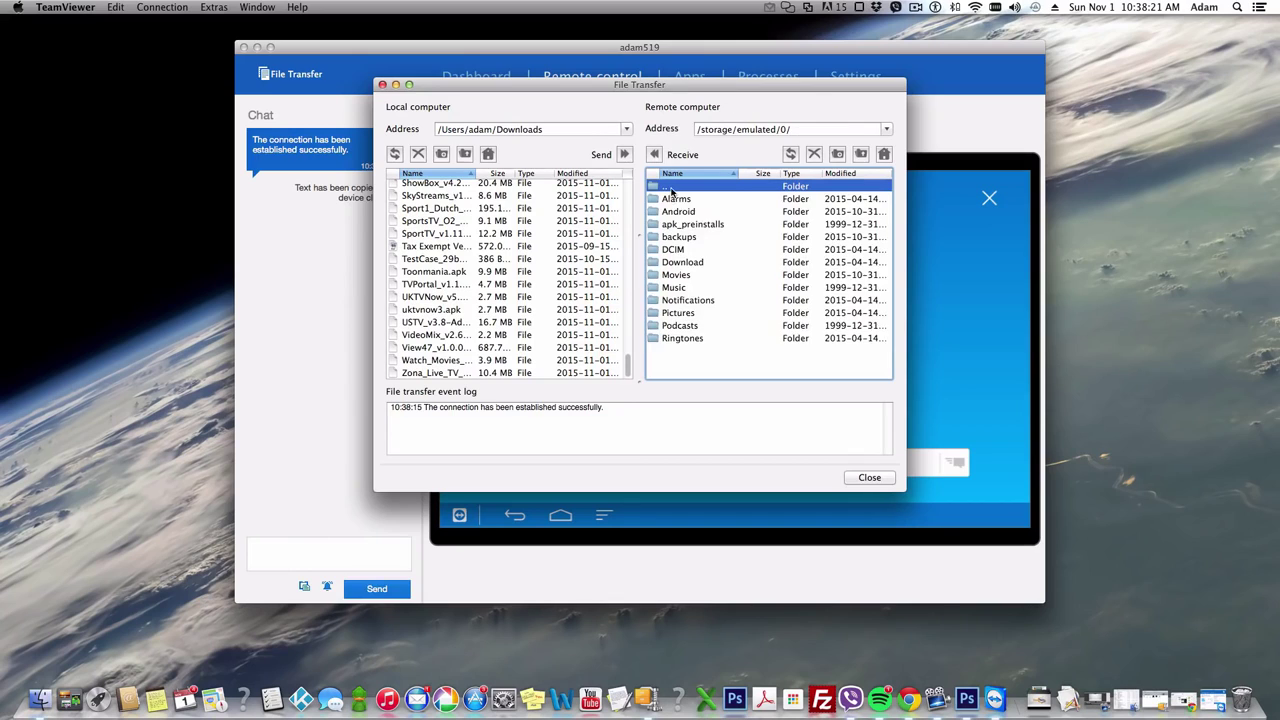
left_click(676, 247)
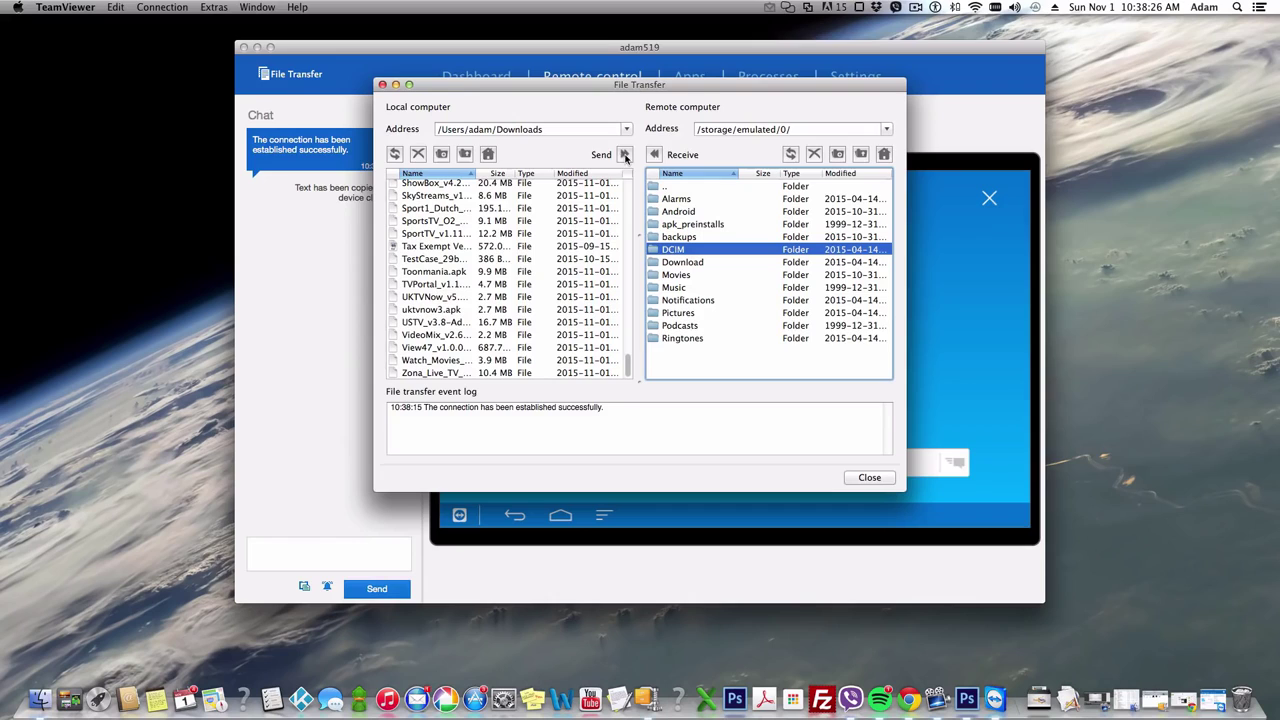
double_click(677, 263)
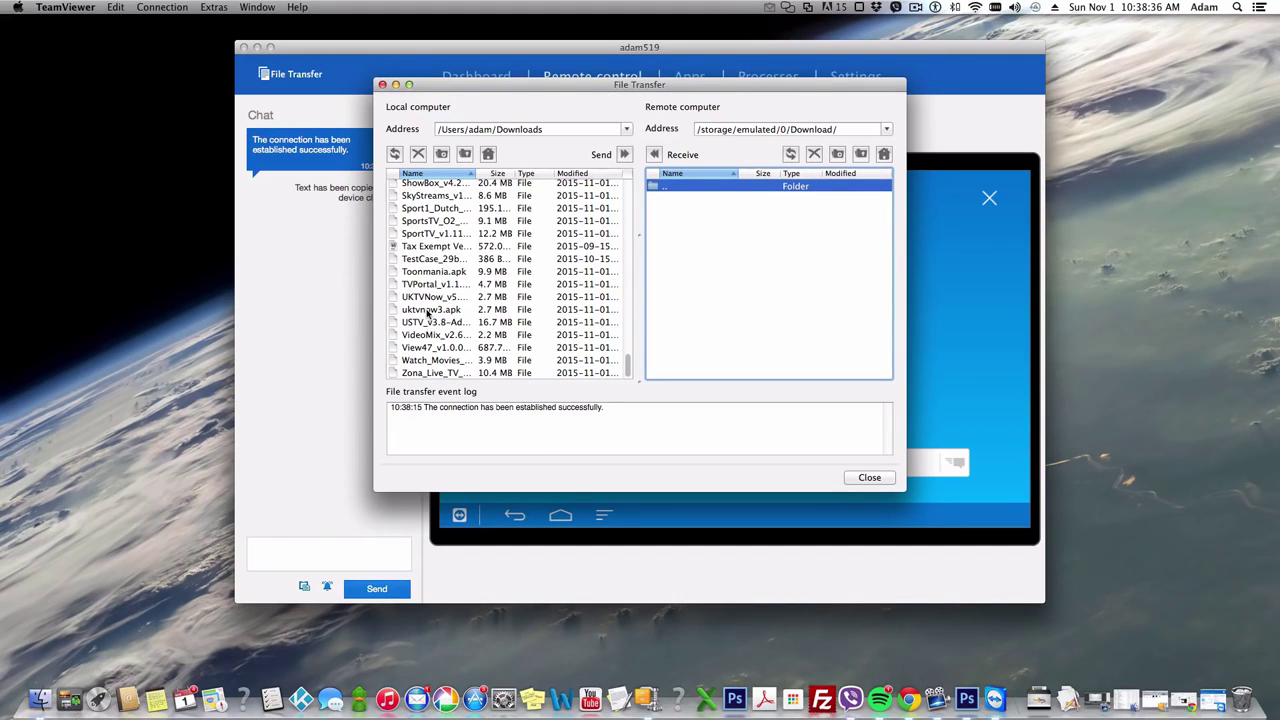
Upload uktvnow3.apk (2.7 MB) to the SHIELD's Download folder and select it there
left_click(428, 313)
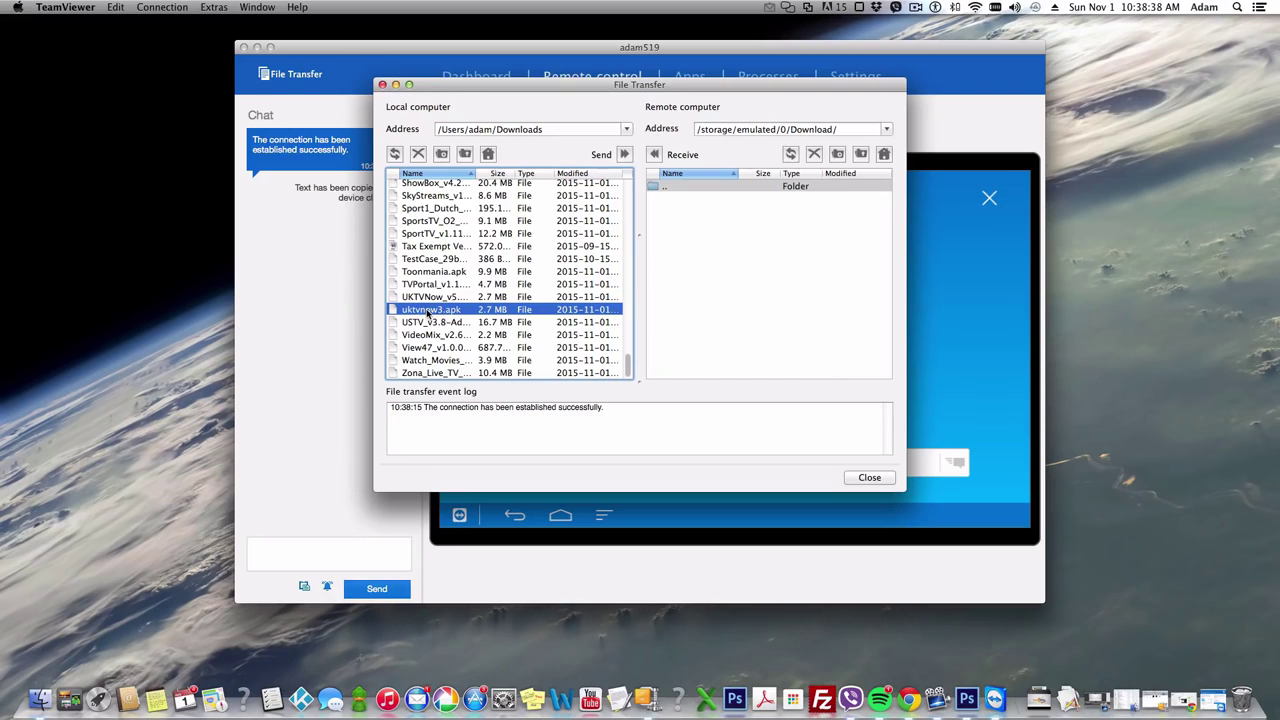
left_click(624, 154)
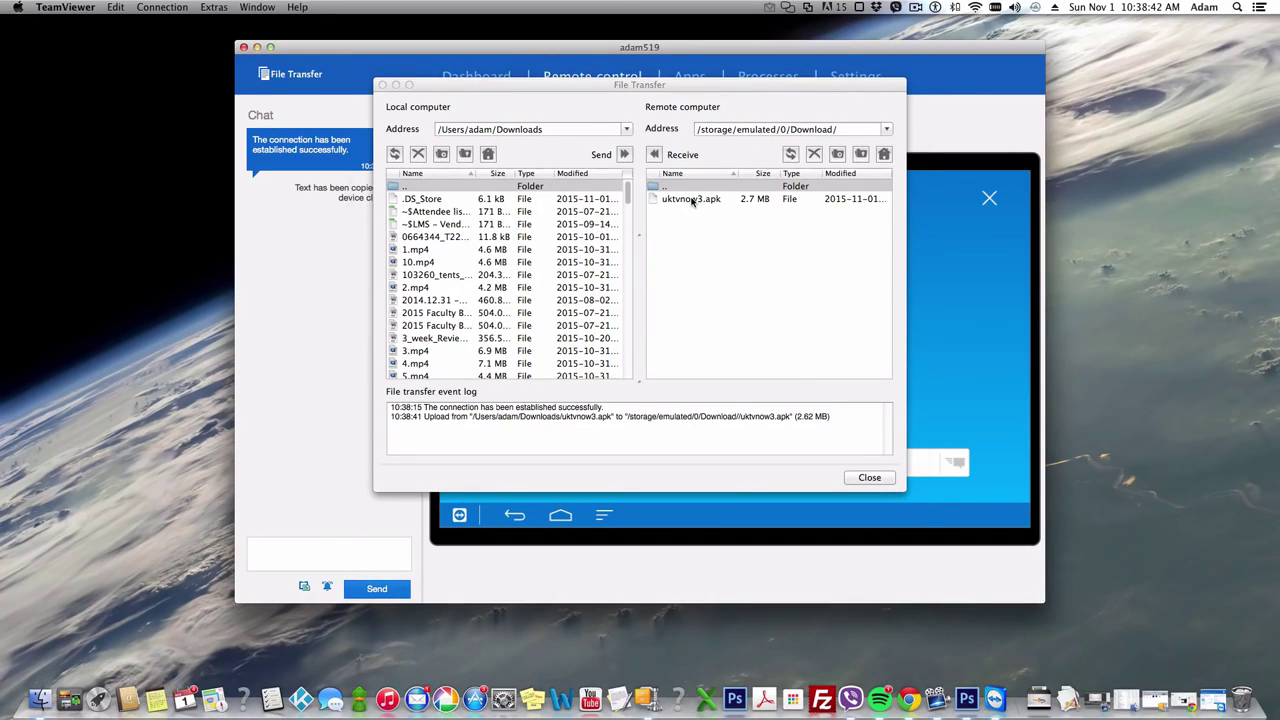
left_click(691, 200)
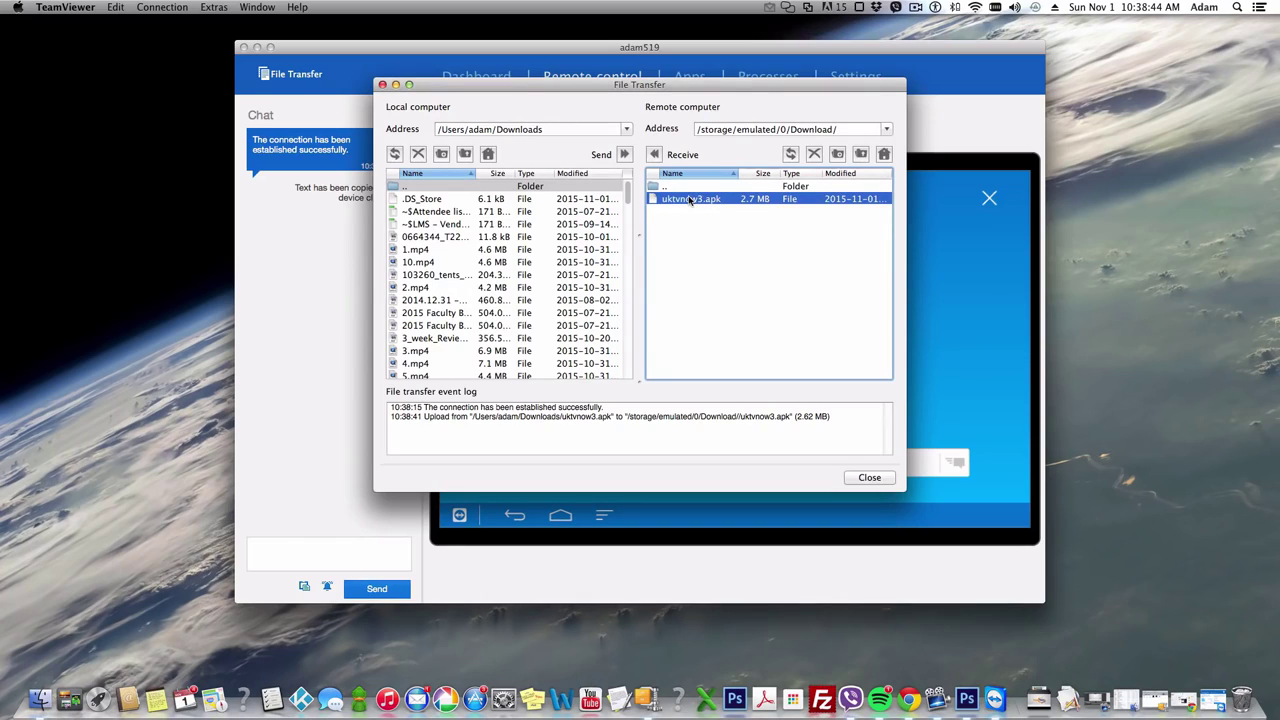